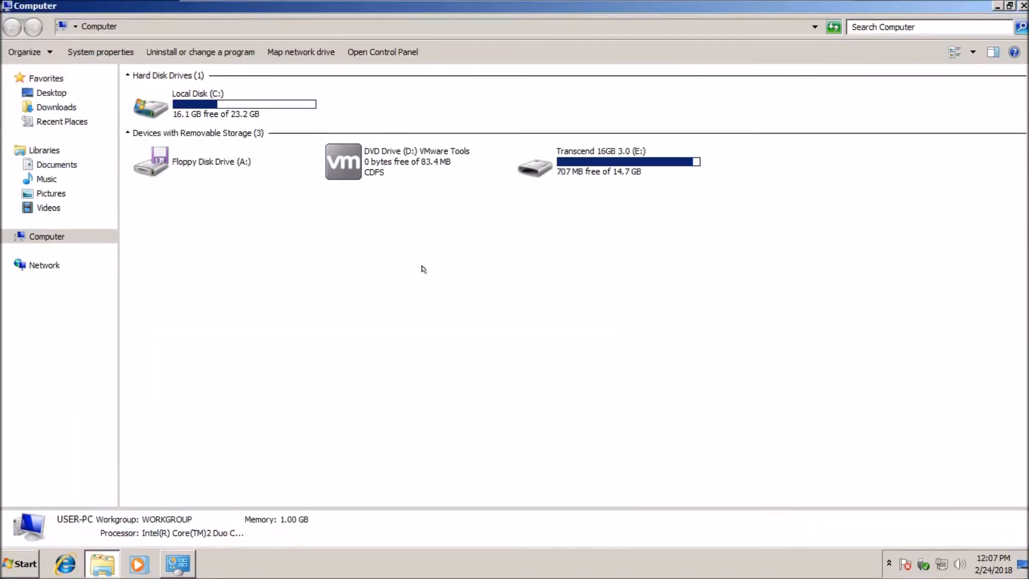
Step: Open the TRANSCEND folder inside the Transcend 16GB folder on the Transcend 16GB 3.0 (E:) drive
right_click(427, 271)
left_click(467, 317)
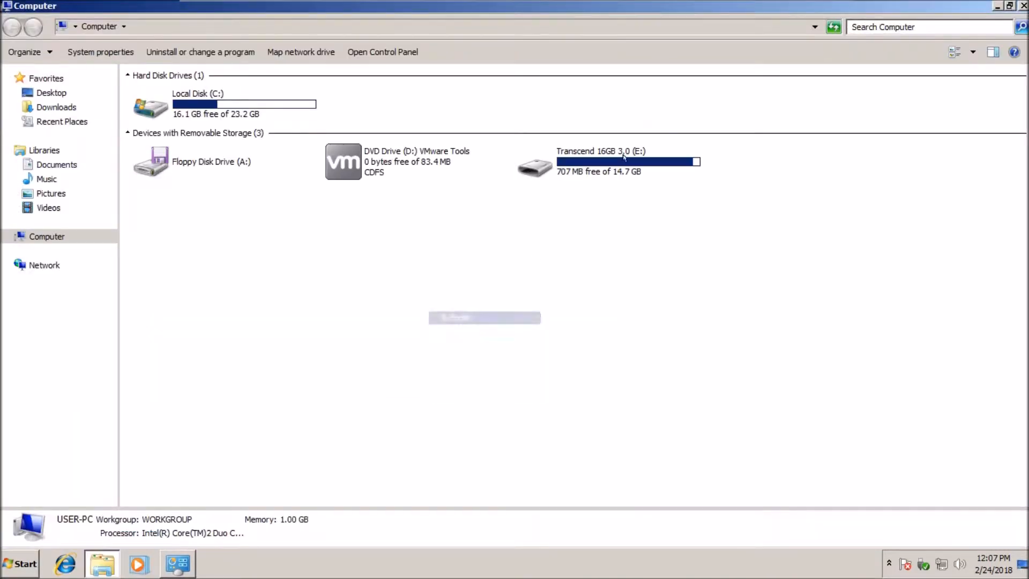
double_click(534, 166)
double_click(181, 92)
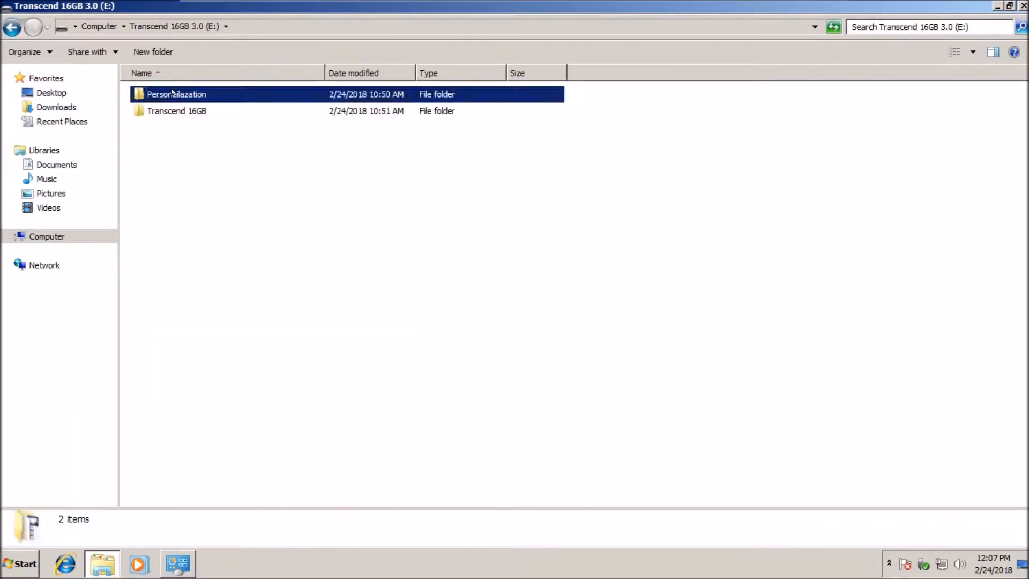
key("BackSpace")
left_click(176, 109)
double_click(177, 109)
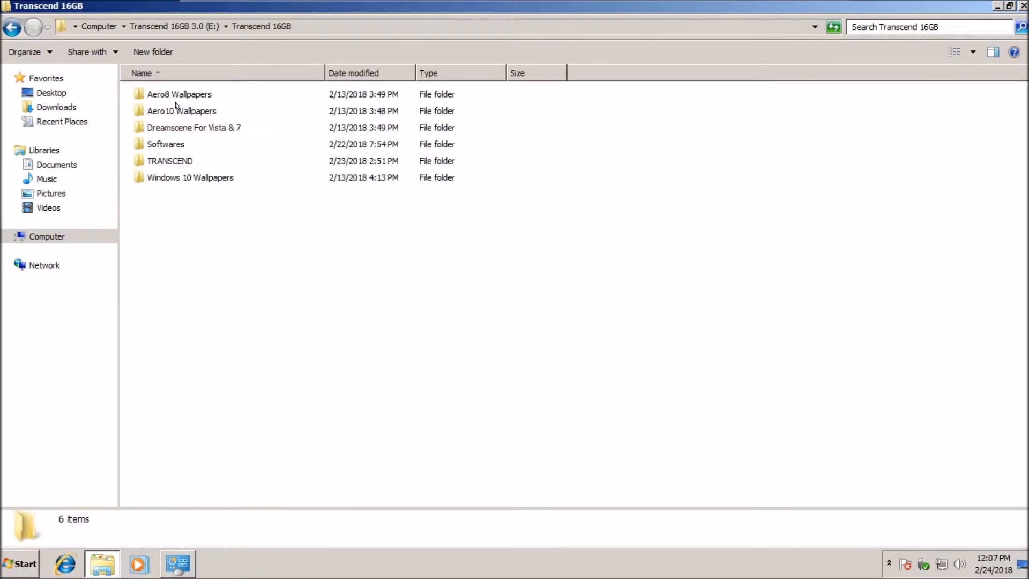
double_click(154, 161)
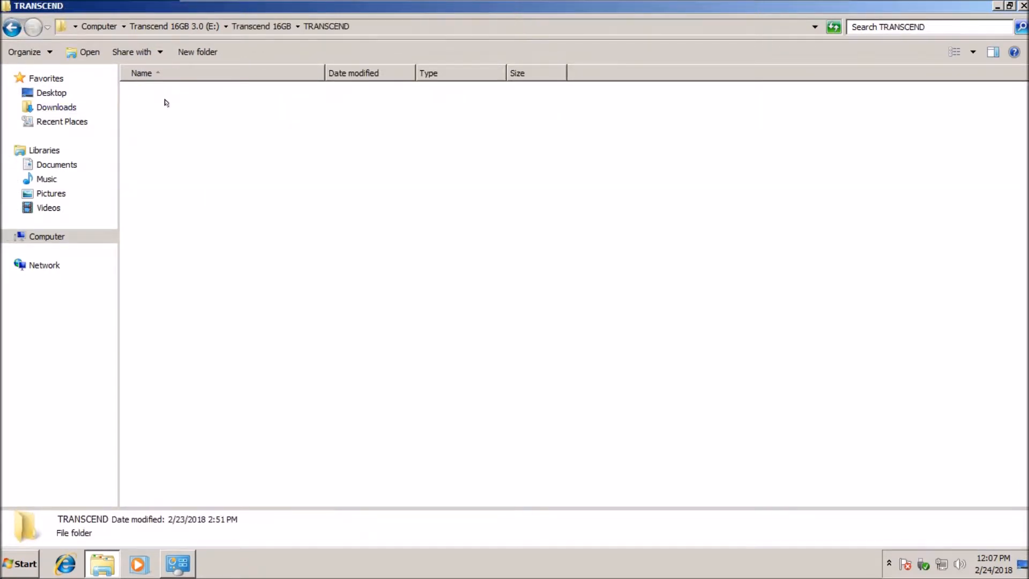
Step: Open the innermost UniversalThemePatcher_20090409 folder within Universal Theme Patcher
double_click(166, 127)
left_click(167, 95)
double_click(168, 95)
double_click(229, 90)
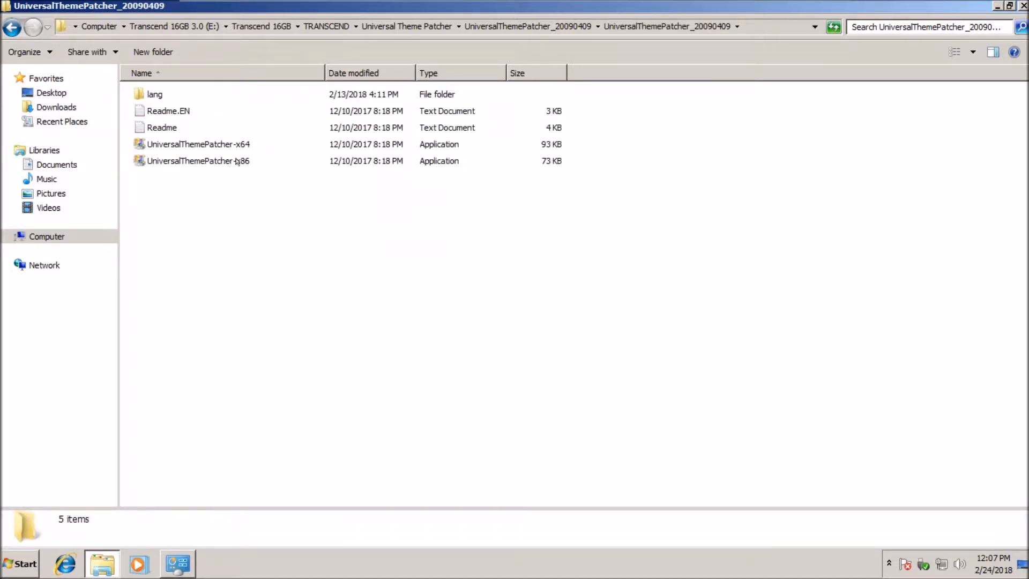
Step: Check the operating system type in the System information window, and return to the patcher folder
left_click(995, 7)
left_click(177, 562)
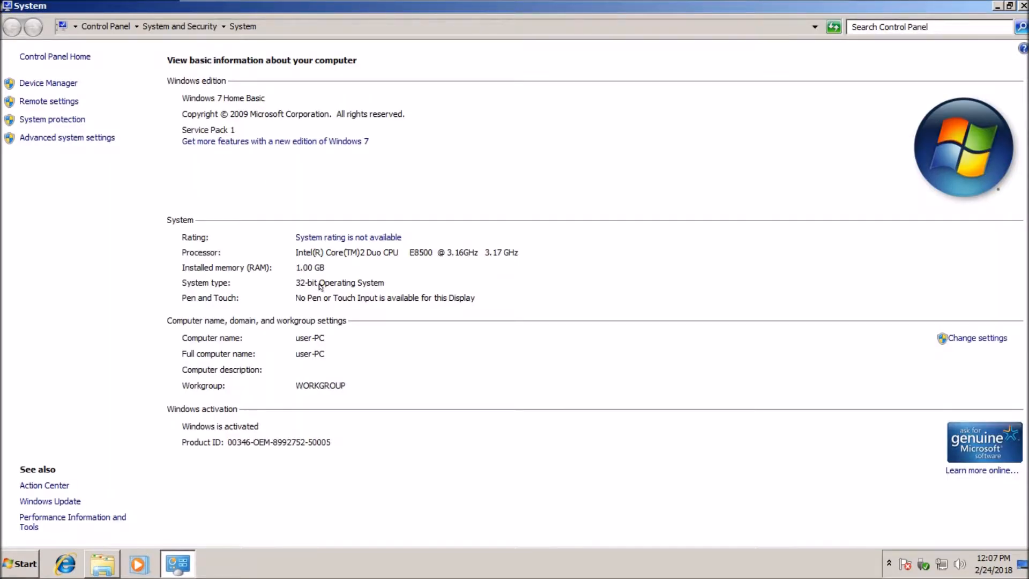
left_click(100, 560)
Step: Run UniversalThemePatcher-x86, allow it to make changes, and accept English as the interface language
left_click(190, 160)
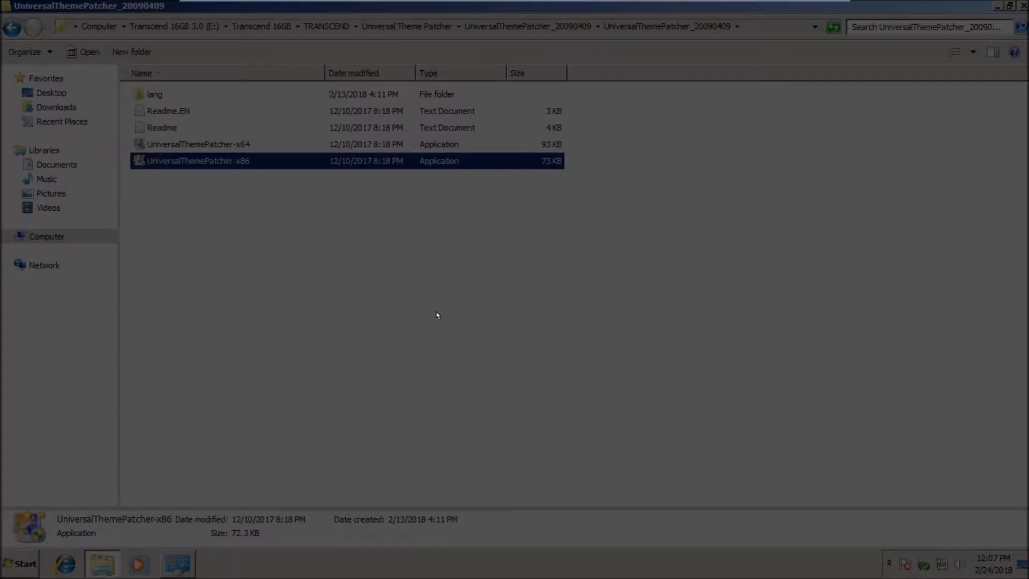
left_click(572, 316)
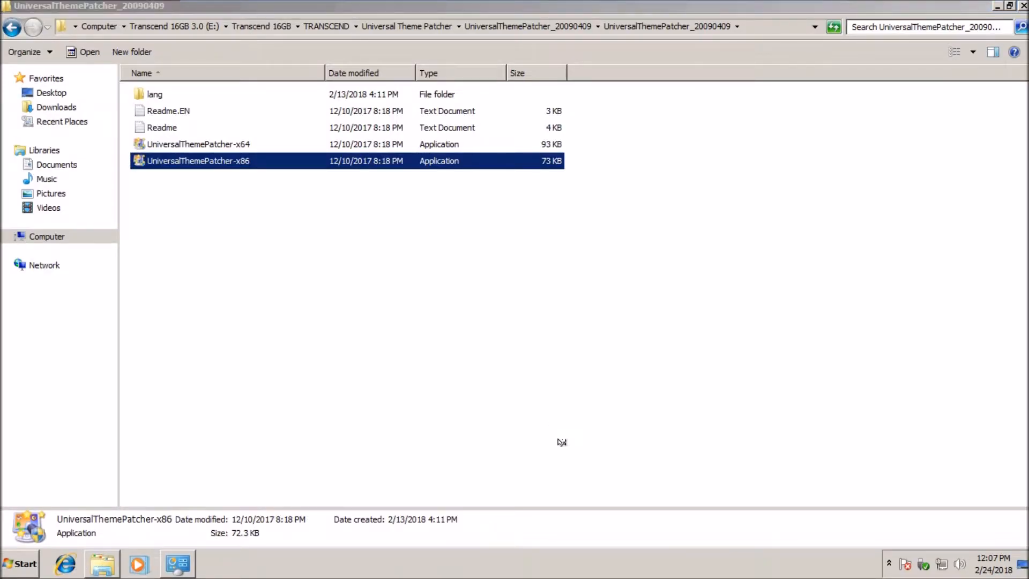
left_click(959, 563)
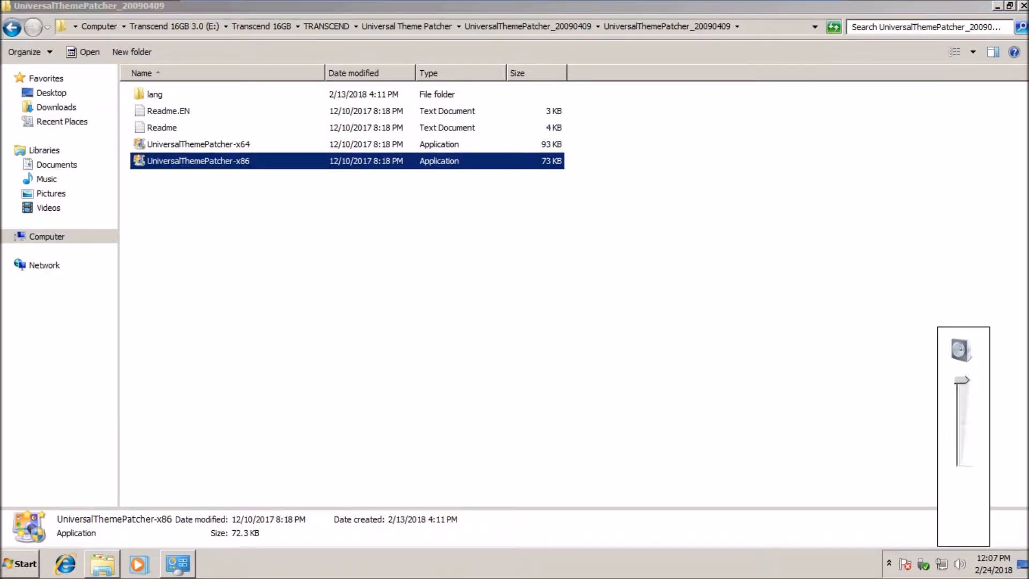
left_click(522, 322)
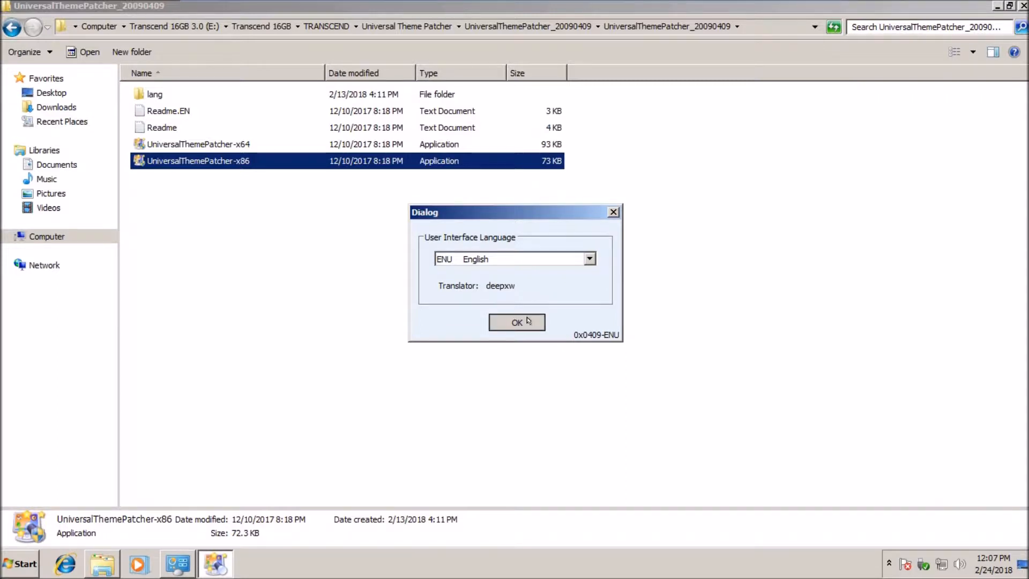
left_click(604, 427)
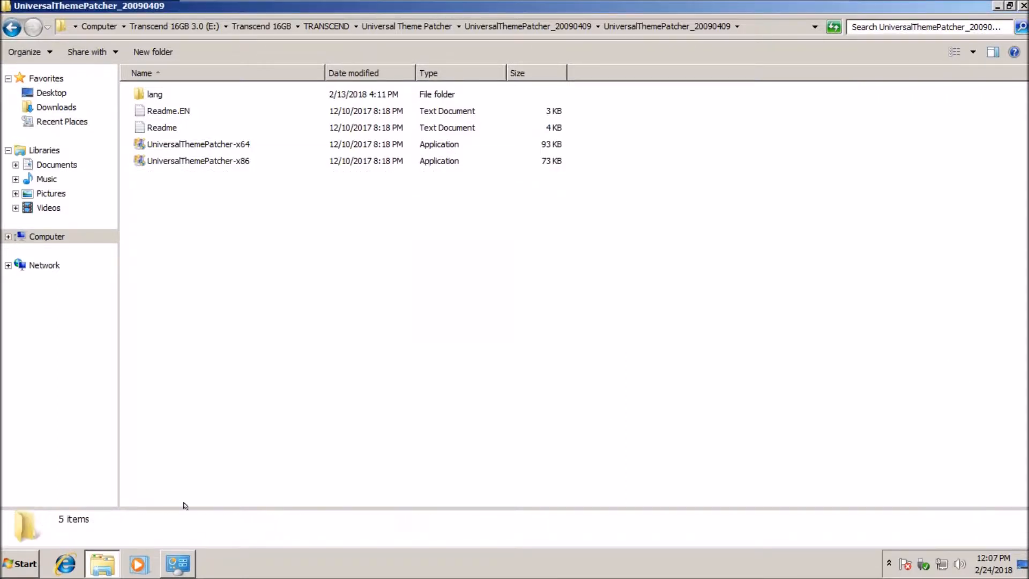
Step: Minimize the folder and System windows, and continue from the Universal Theme Patcher report to the patch details
left_click(994, 6)
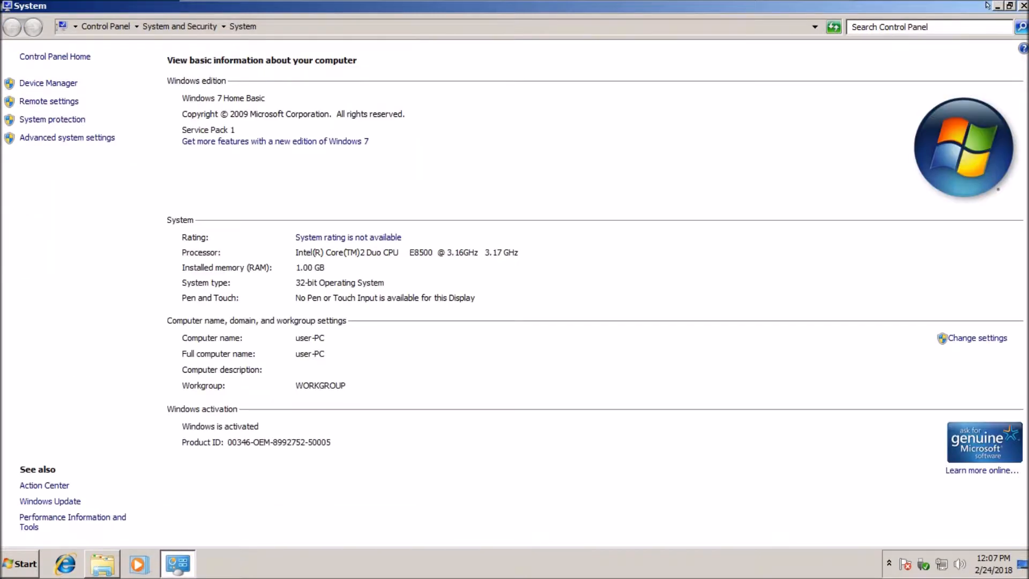
left_click(996, 6)
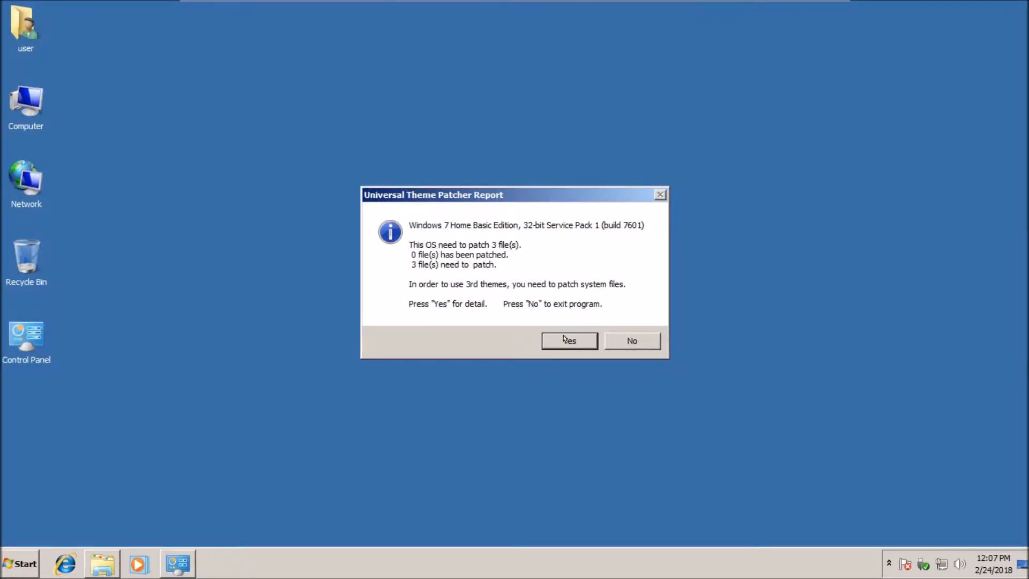
left_click(568, 341)
Step: Patch themeservice.dll, themeui.dll and uxtheme.dll, and restart the computer to apply the patches
left_click(677, 251)
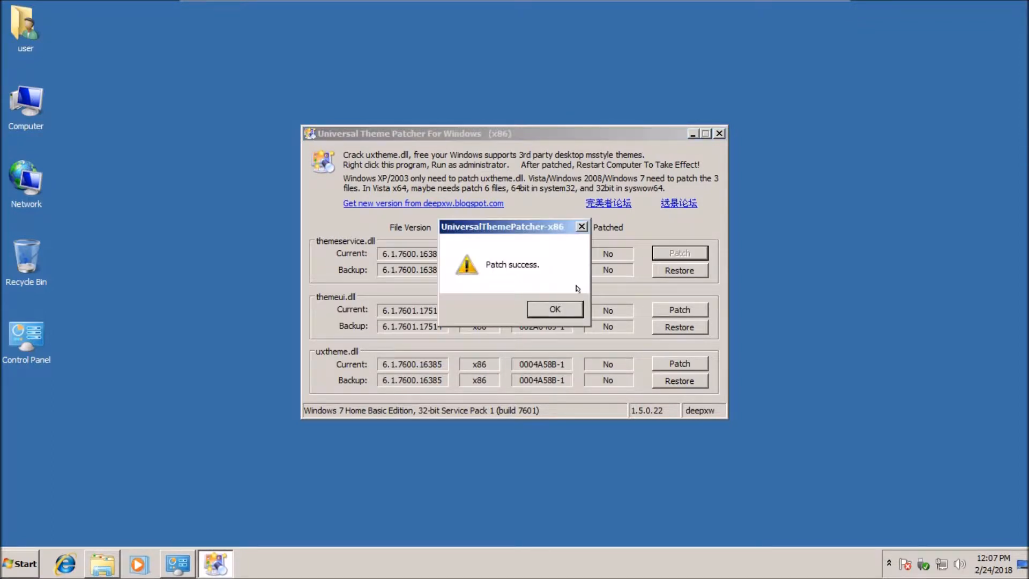
left_click(551, 307)
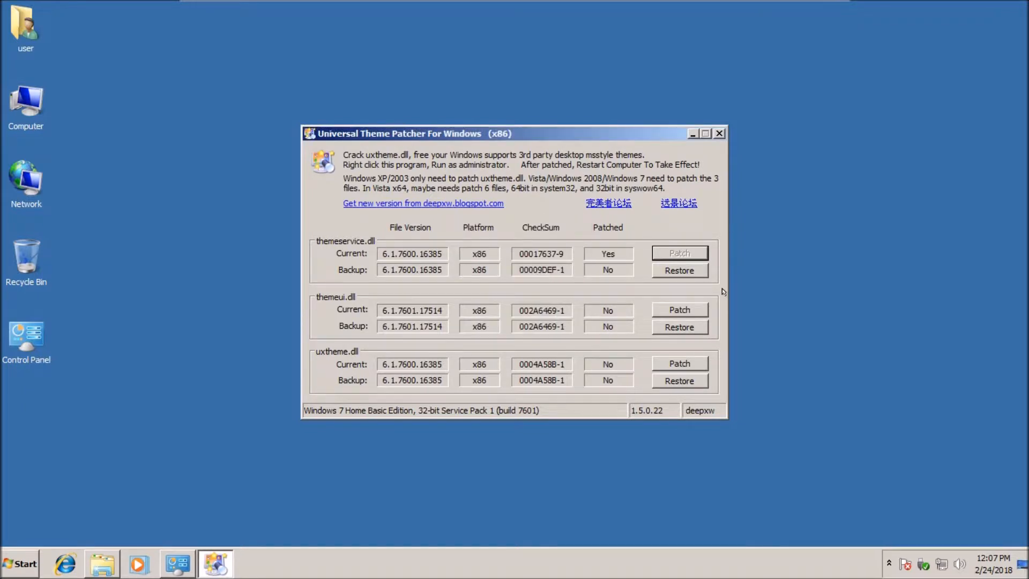
left_click(689, 303)
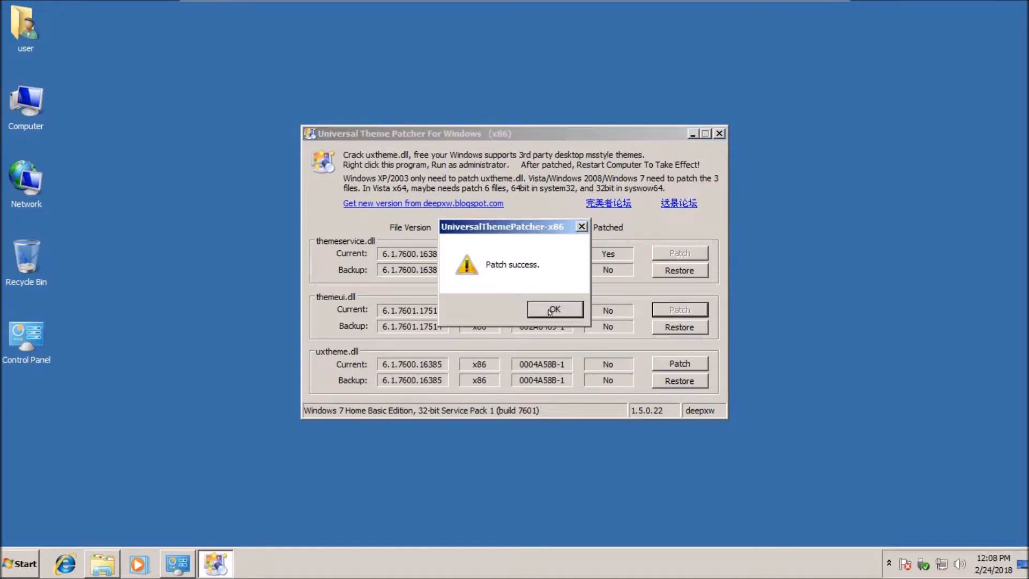
left_click(549, 310)
left_click(689, 362)
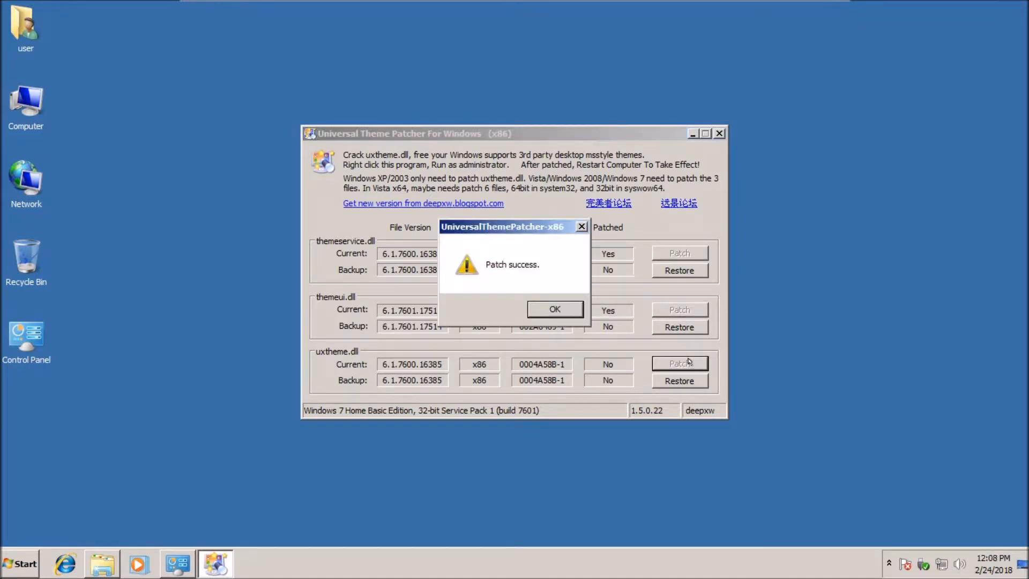
left_click(569, 308)
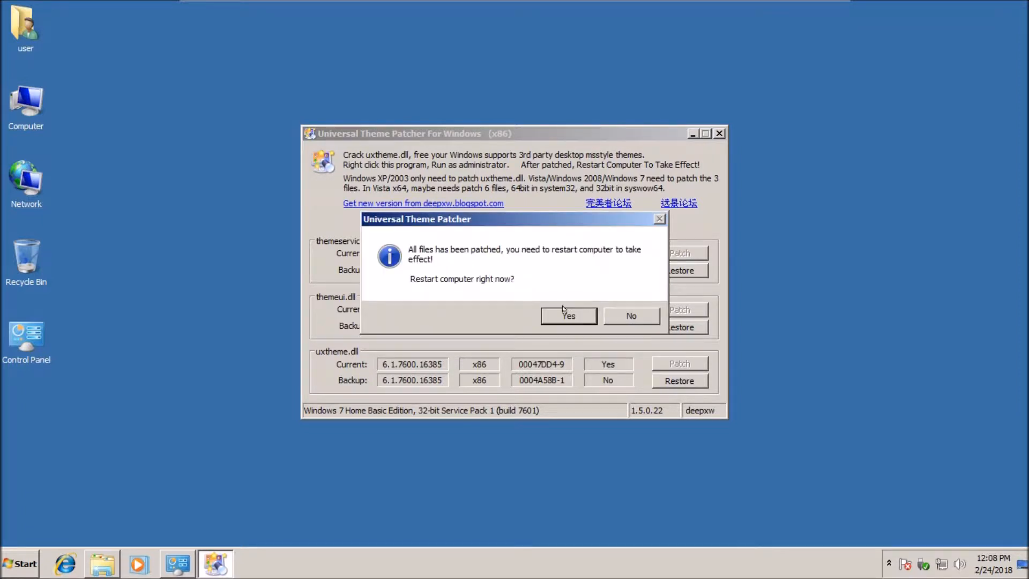
mouse_move(554, 3)
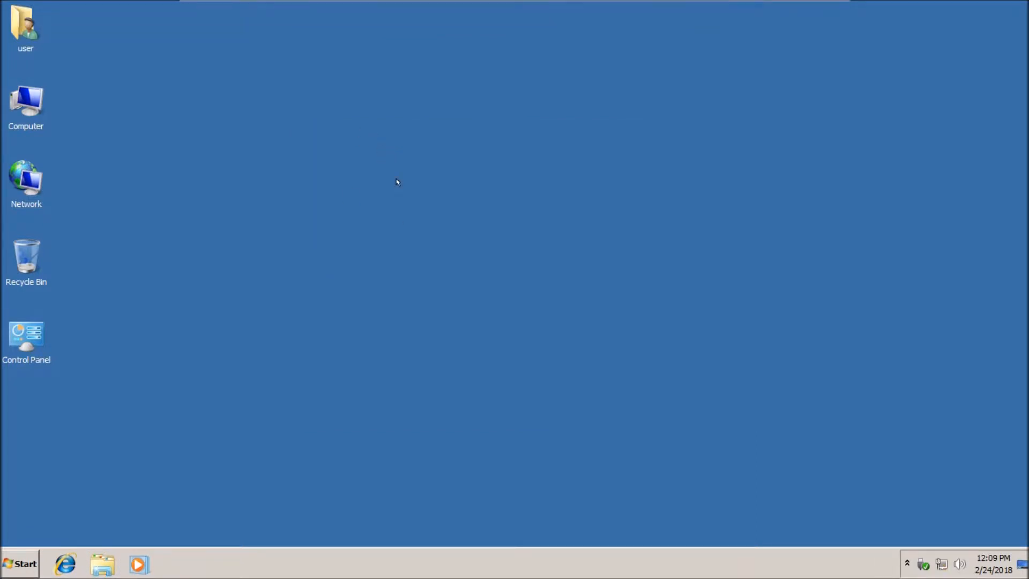
right_click(397, 182)
right_click(381, 166)
left_click(412, 201)
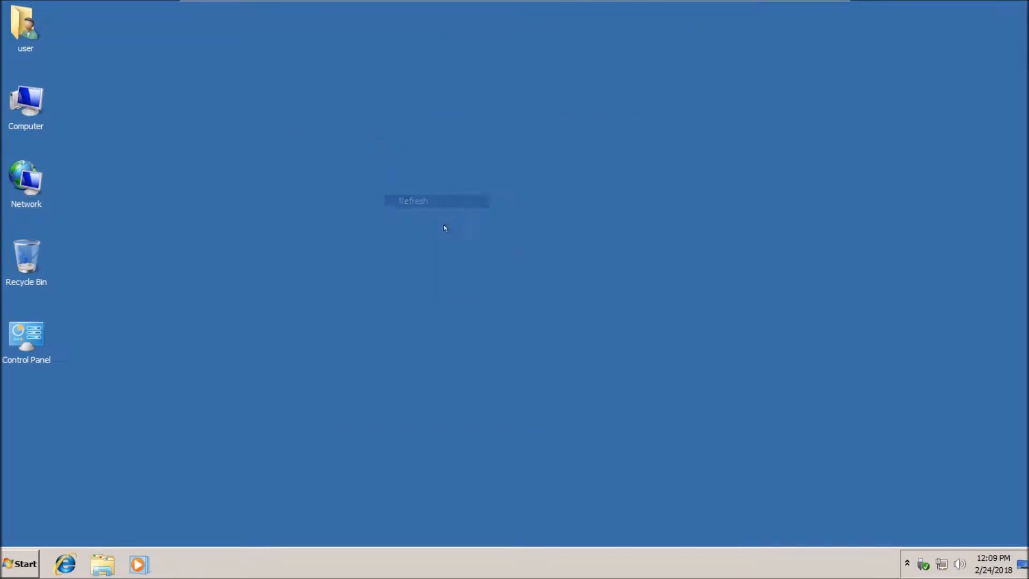
Step: Open the aero_patch_w7starter_and_basic folder inside Personailazation on the Transcend 16GB 3.0 (E:) drive, with the window maximized
double_click(17, 125)
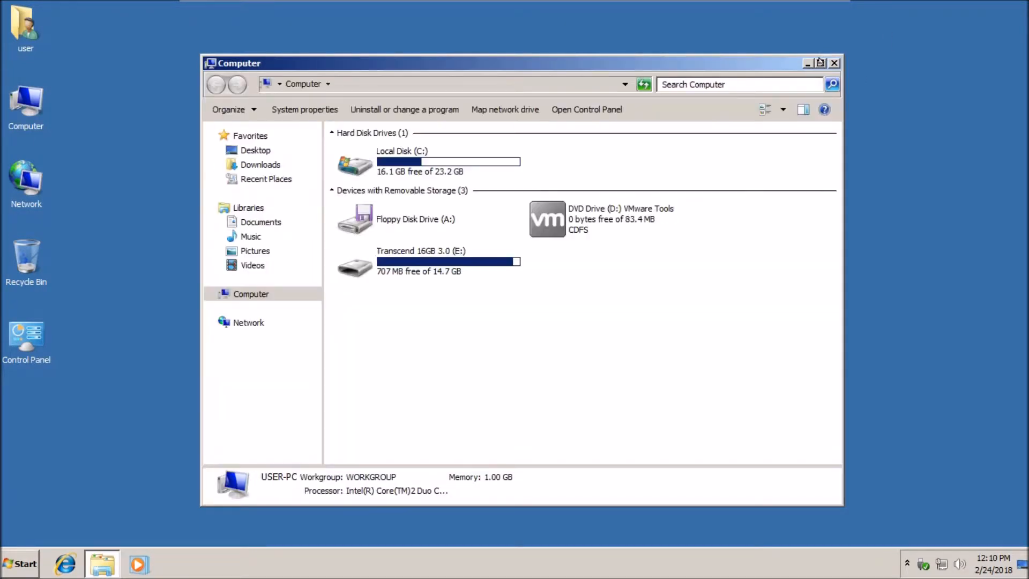
left_click(820, 63)
right_click(536, 250)
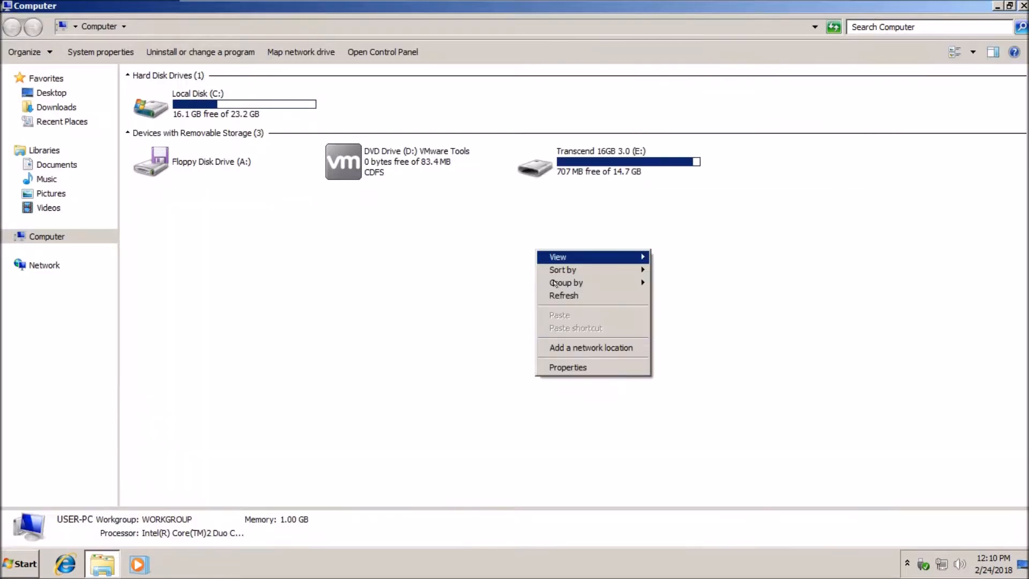
left_click(576, 296)
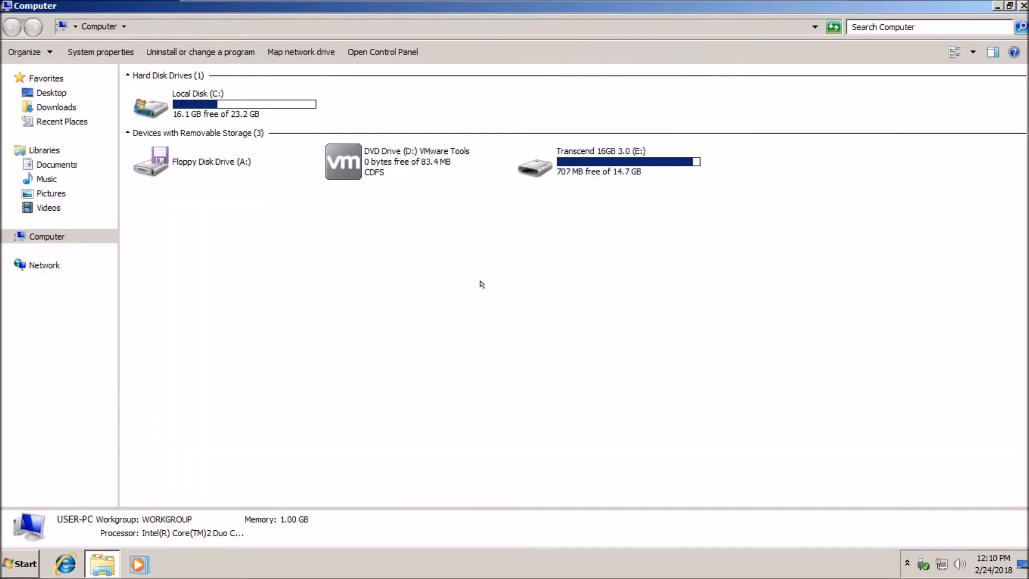
double_click(562, 173)
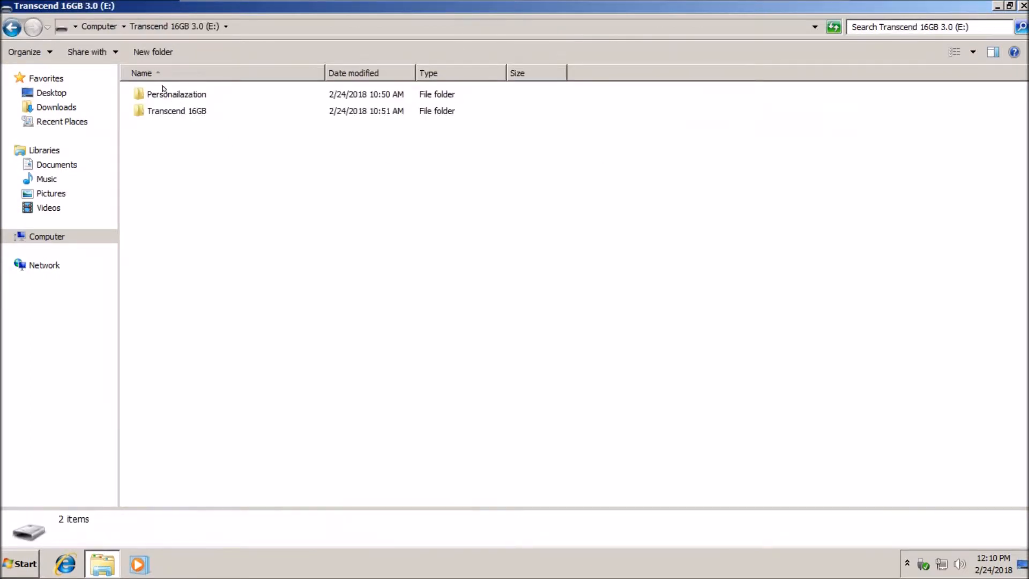
double_click(163, 94)
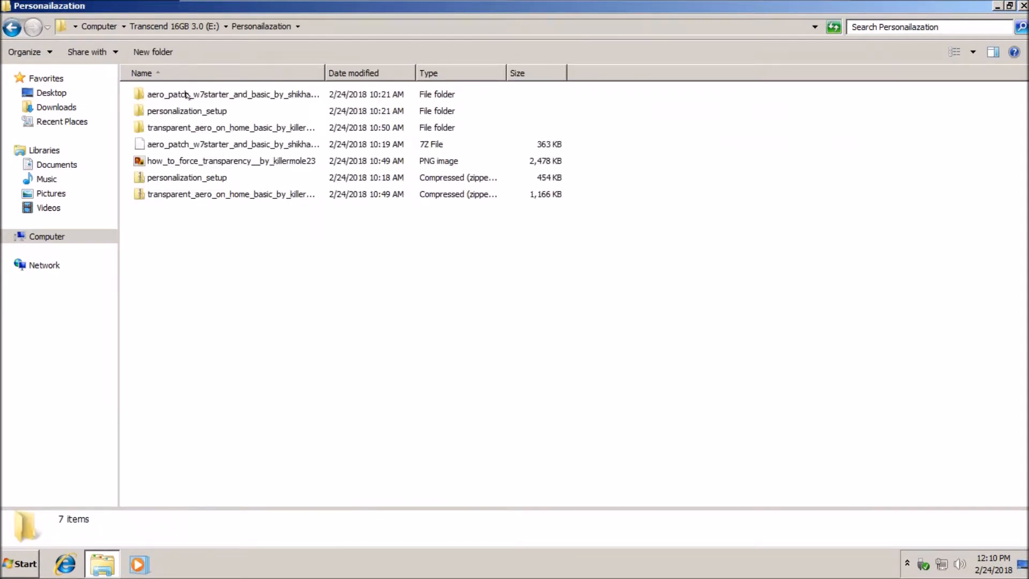
double_click(169, 94)
Step: Try to install the Aero patch with Personalization Panel v1.4.0, and refresh the folder
left_click(174, 94)
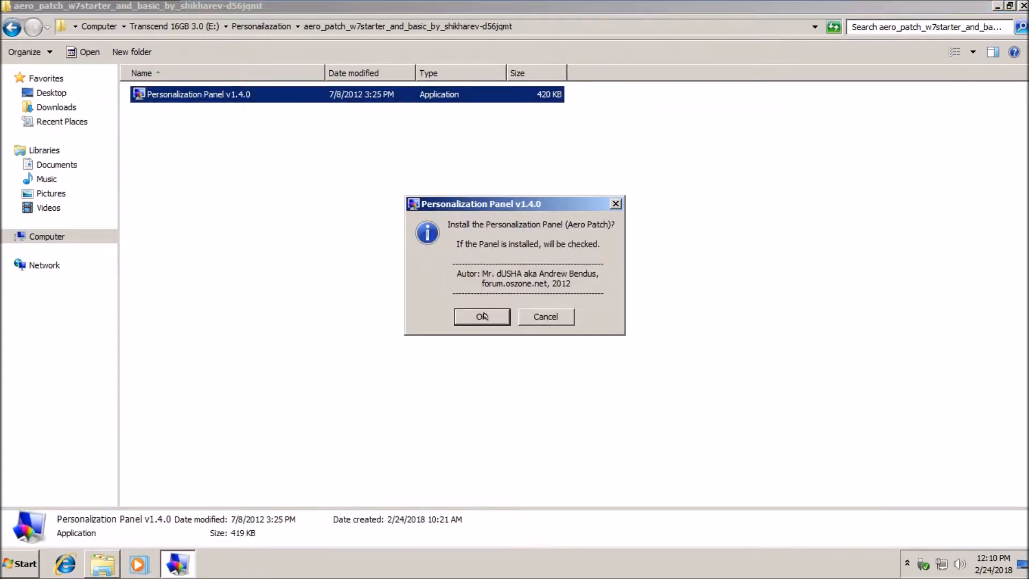
left_click(483, 316)
right_click(288, 164)
left_click(348, 212)
Step: Run Personalization Panel v1.4.0 as administrator, allow it and W7Patcher_x86.exe to make changes, and install the Aero patch
left_click(177, 90)
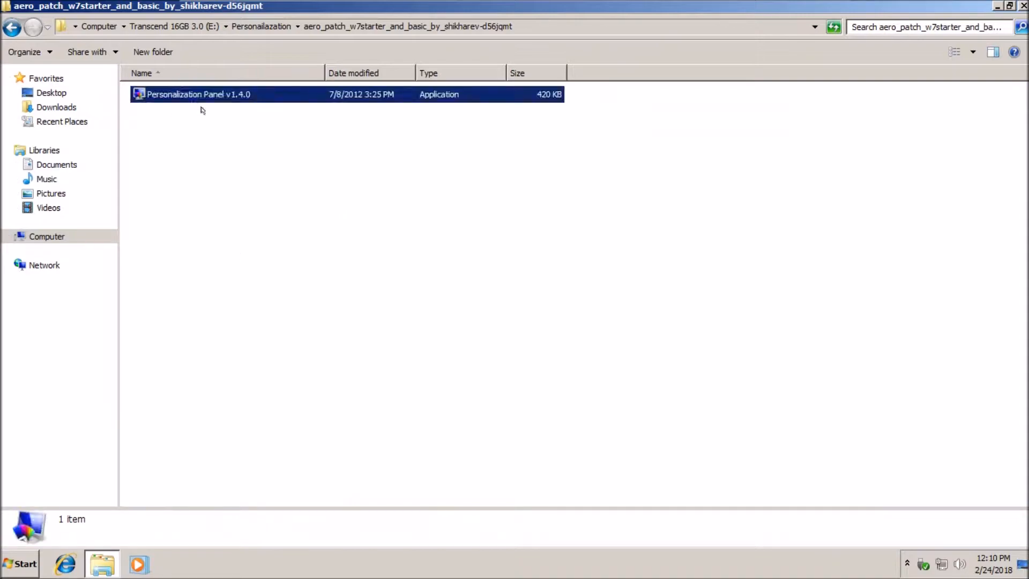
right_click(181, 90)
left_click(217, 110)
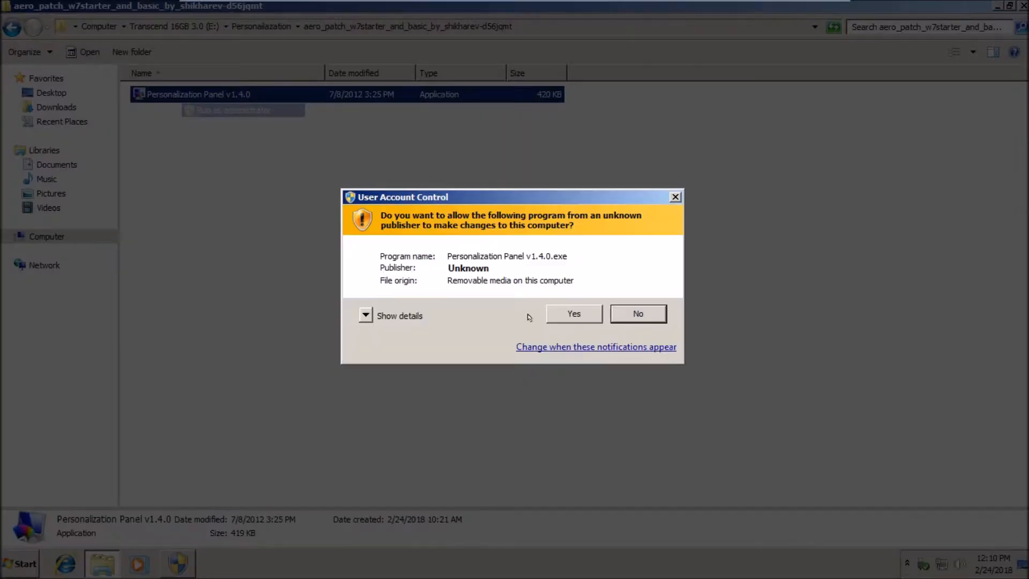
left_click(574, 314)
left_click(482, 317)
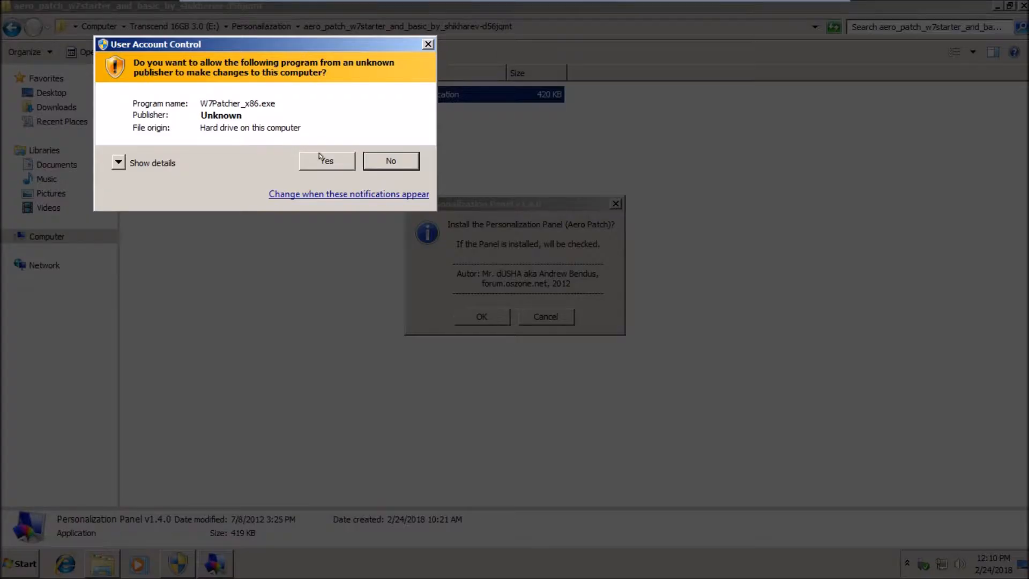
left_click(321, 159)
left_click(497, 315)
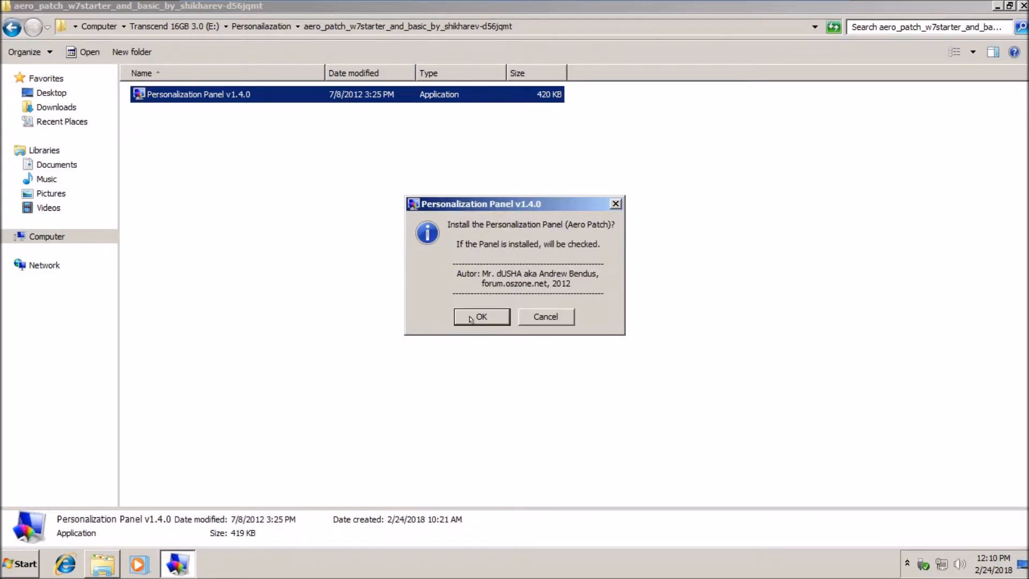
left_click(469, 316)
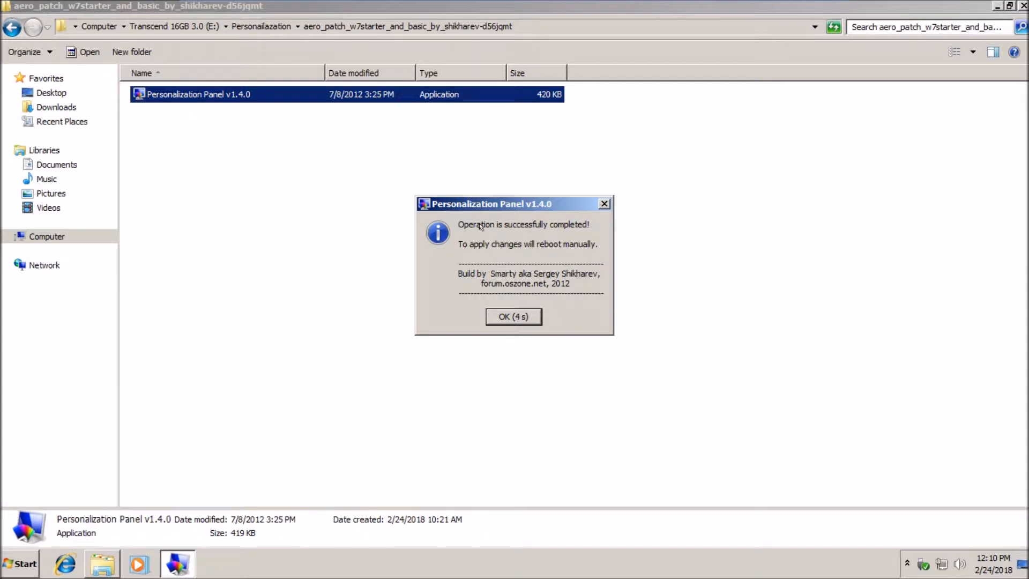
left_click(525, 317)
Step: Run the Personalization Panel-2.5 installer from the personalization_setup folder as administrator, and allow it to make changes
left_click(11, 28)
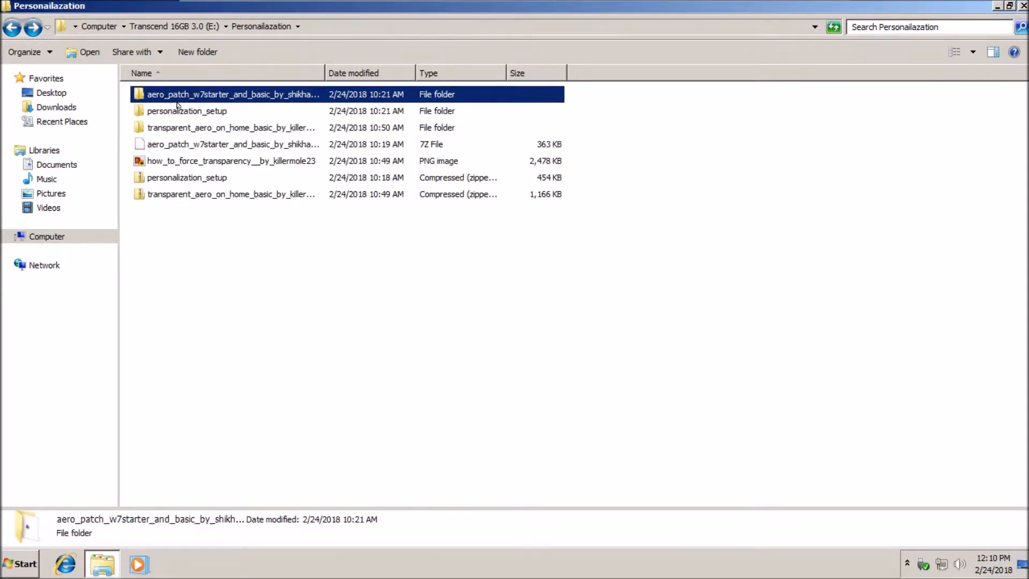
double_click(191, 110)
right_click(170, 92)
left_click(225, 112)
left_click(576, 312)
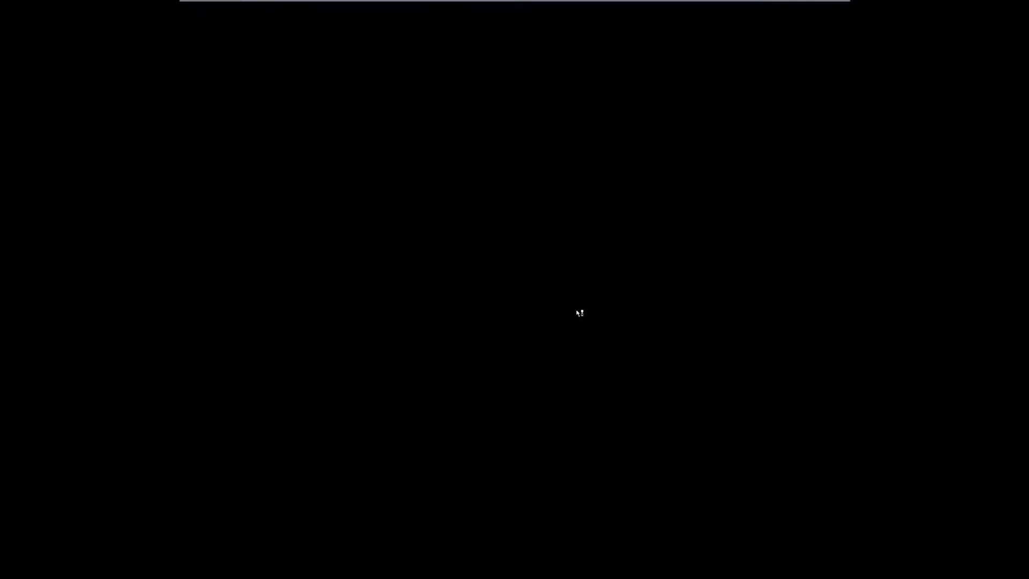
Step: Install Personalization Panel 2.5 with Regular setup, the default destination folder and default components, finish the wizard, and decline the home page visit
left_click(584, 392)
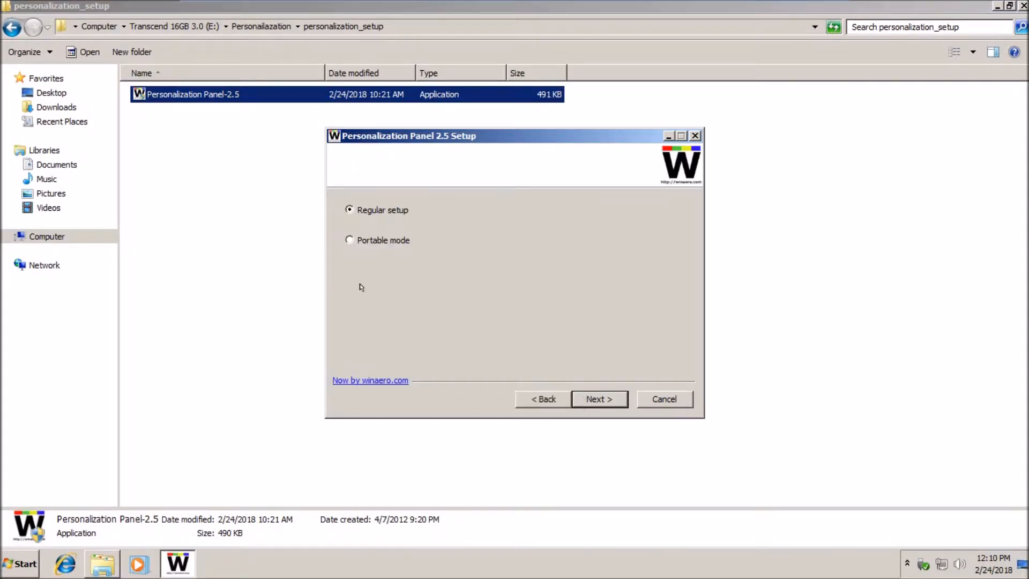
left_click(593, 397)
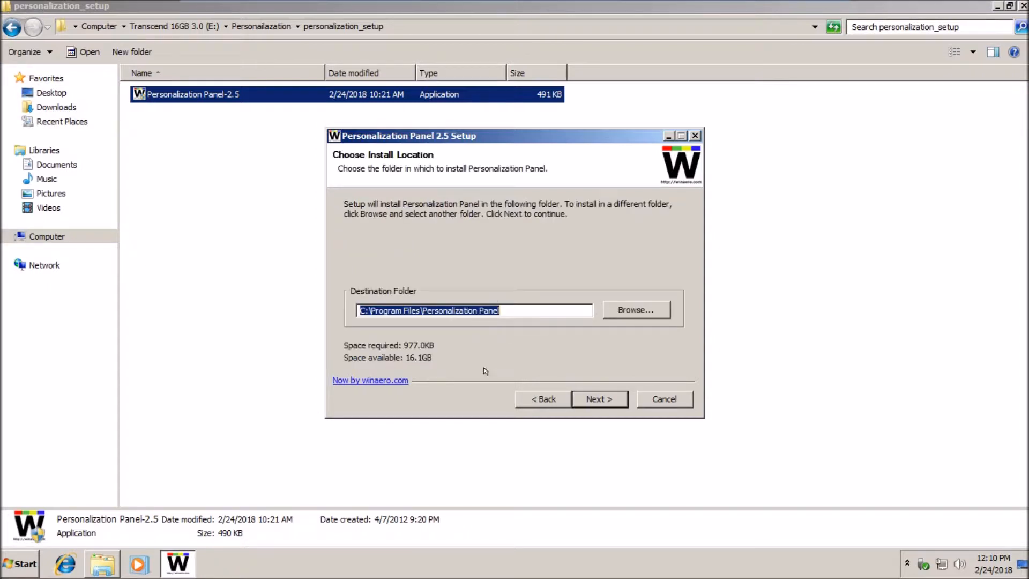
left_click(610, 405)
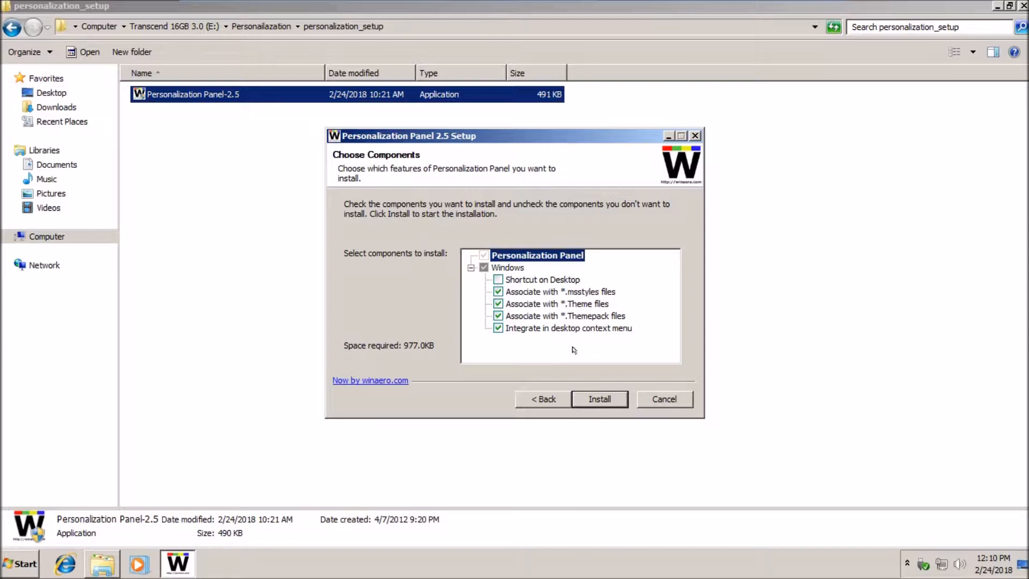
left_click(608, 396)
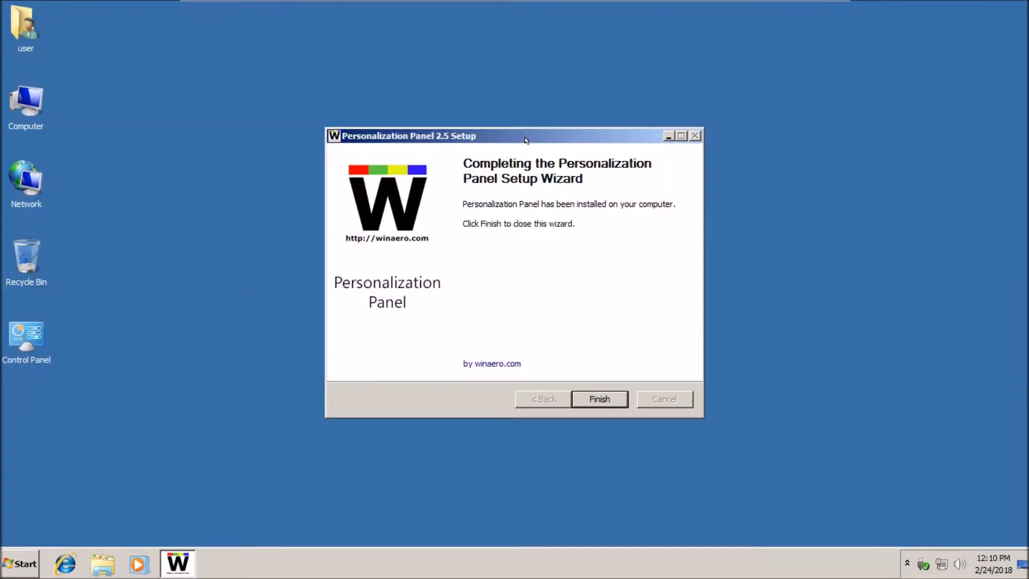
left_click(594, 401)
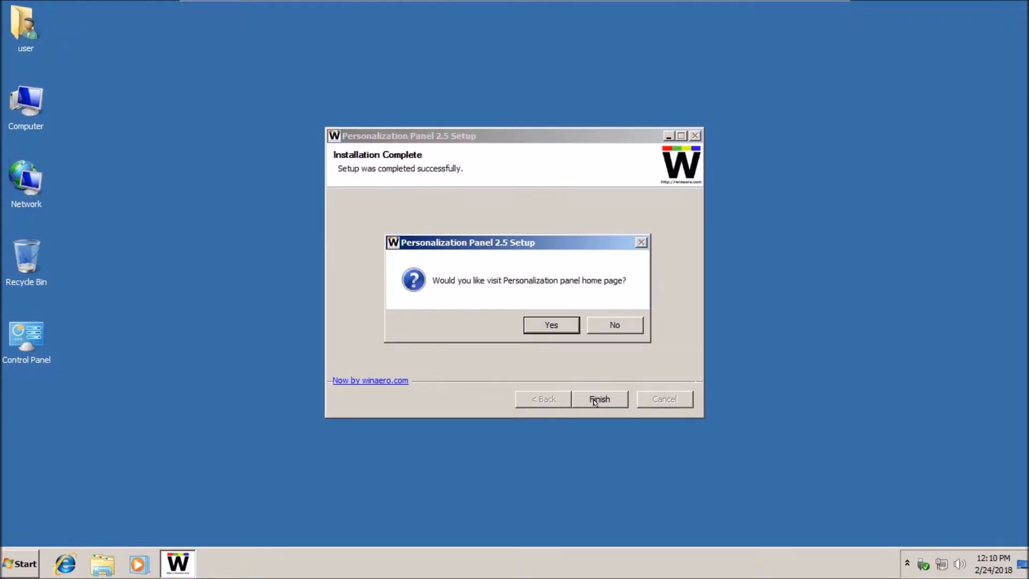
left_click(614, 325)
Step: Restart the computer to complete the Personalization Panel 2.5 installation
key("super")
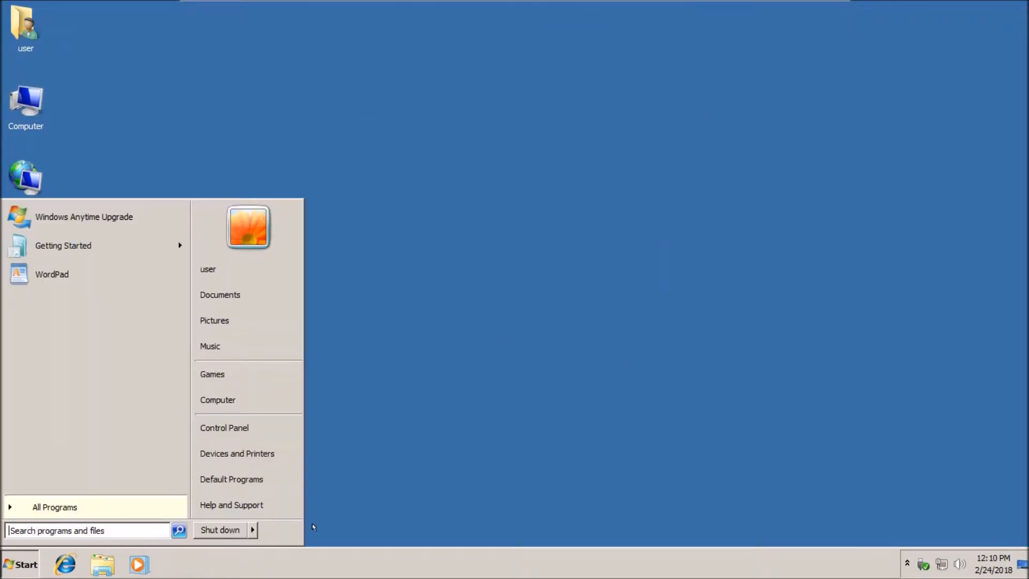
left_click(252, 528)
mouse_move(509, 2)
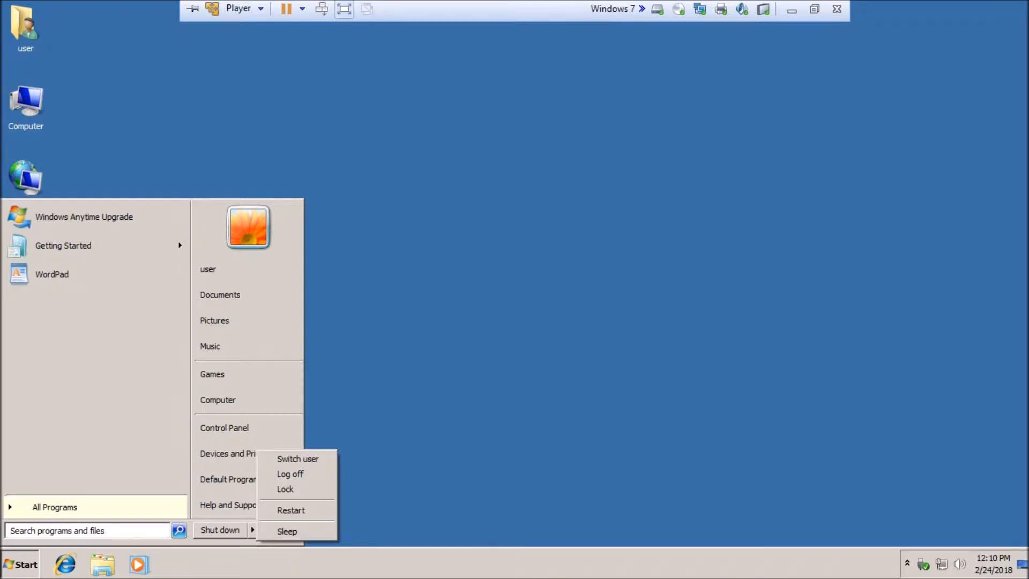
left_click(351, 216)
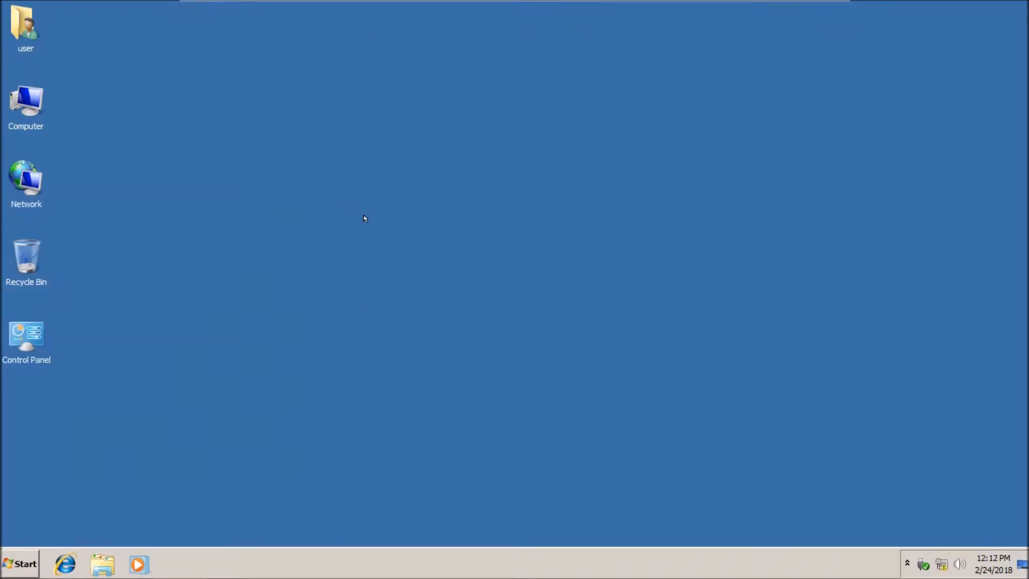
Step: Apply the Windows 7 theme (aero.theme) from the desktop's Appearance and Personalization window, and close the window
right_click(298, 190)
left_click(394, 223)
right_click(378, 194)
left_click(407, 227)
right_click(407, 228)
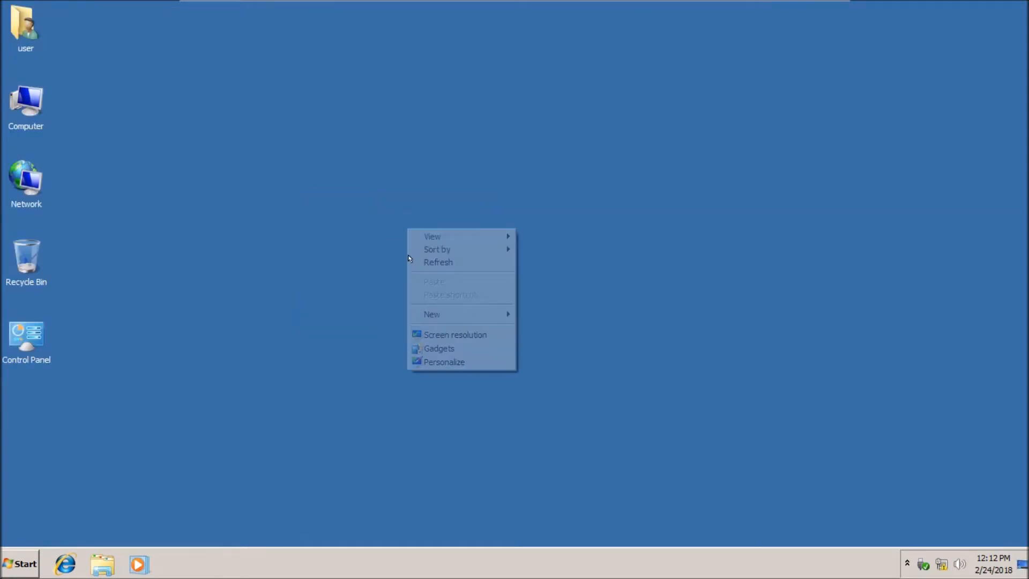
left_click(437, 359)
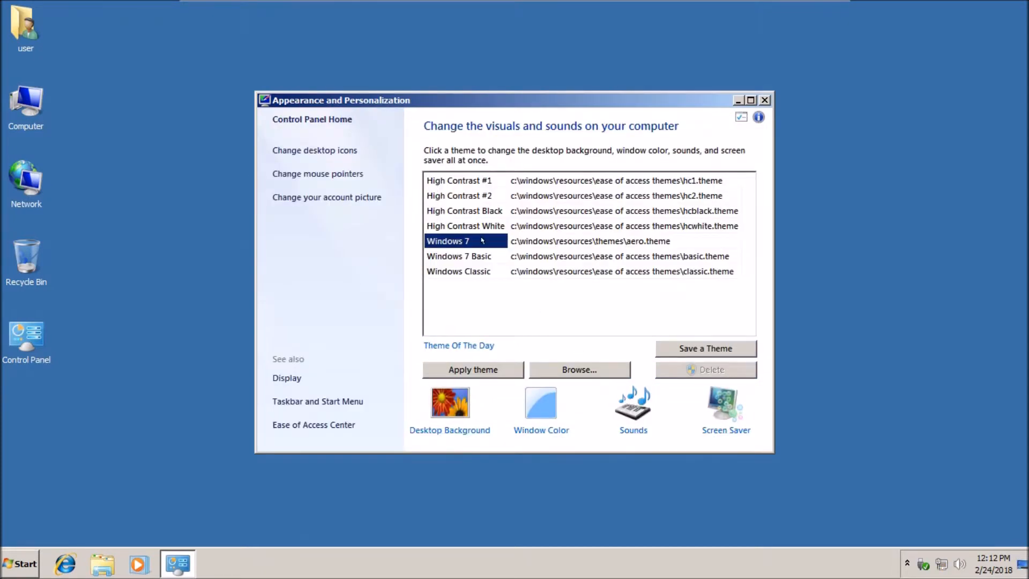
left_click(474, 369)
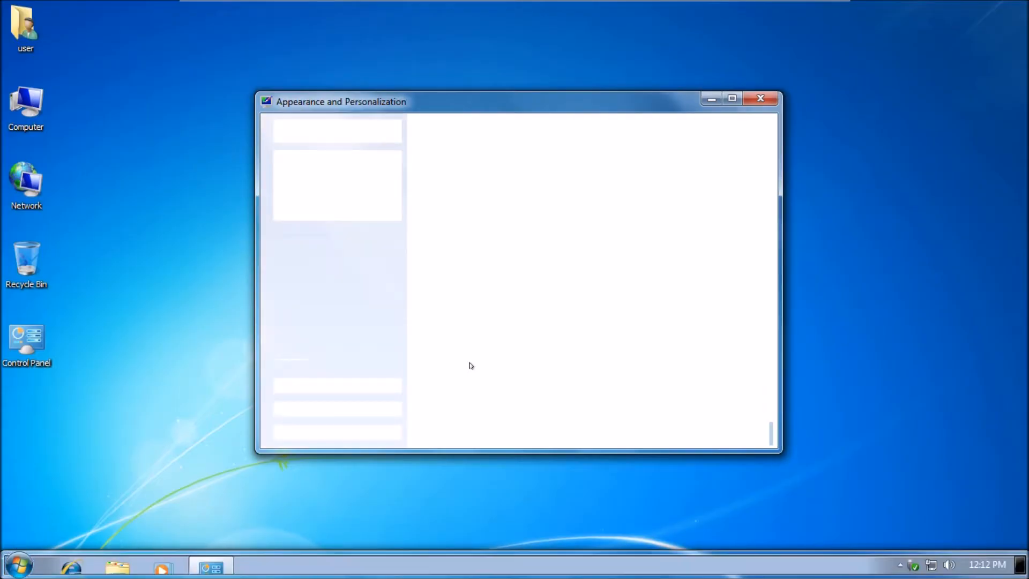
left_click(761, 100)
Step: Reopen Appearance and Personalization from the desktop to check the theme list, and close it
right_click(430, 102)
left_click(483, 264)
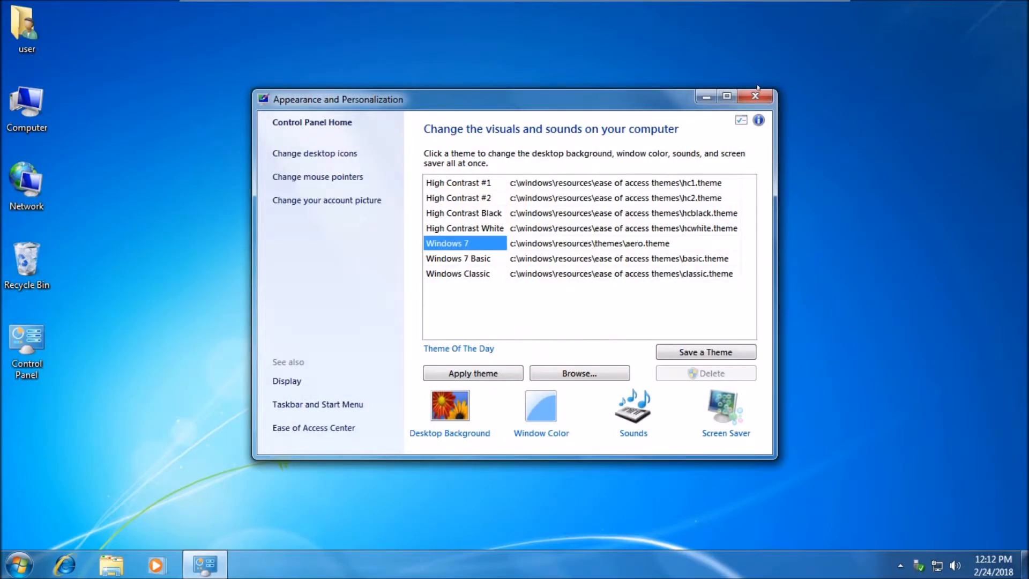
left_click(755, 96)
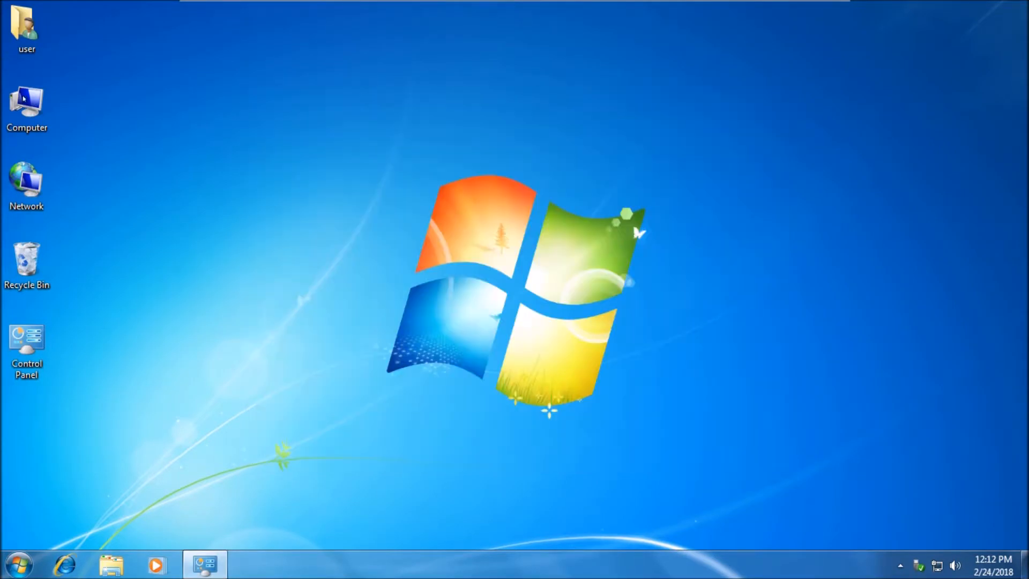
Step: Run Personalization Panel v1.4.0 as administrator from the aero_patch_w7starter_and_basic folder inside Personailazation on drive E:, and allow it to make changes
double_click(24, 98)
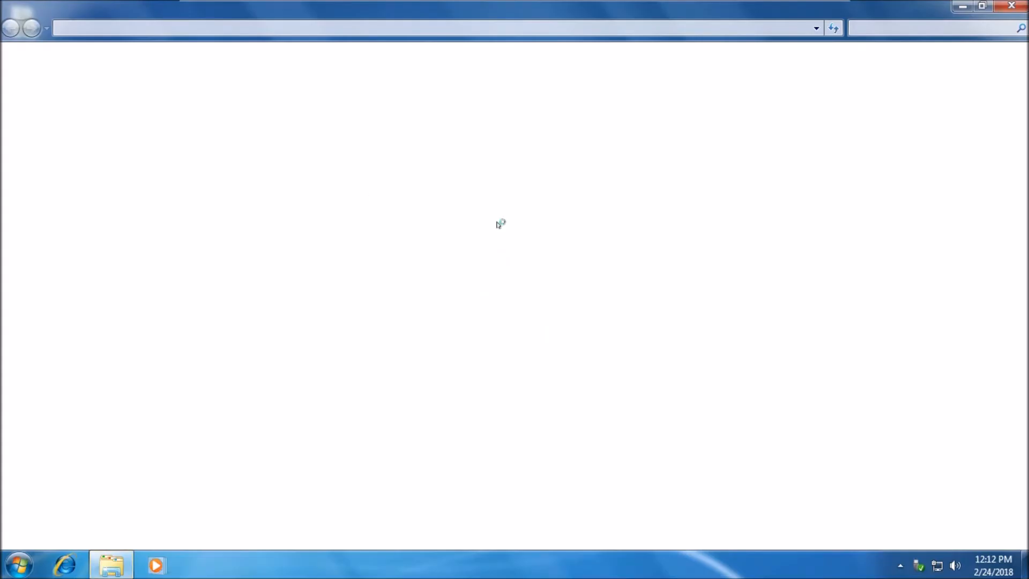
double_click(578, 169)
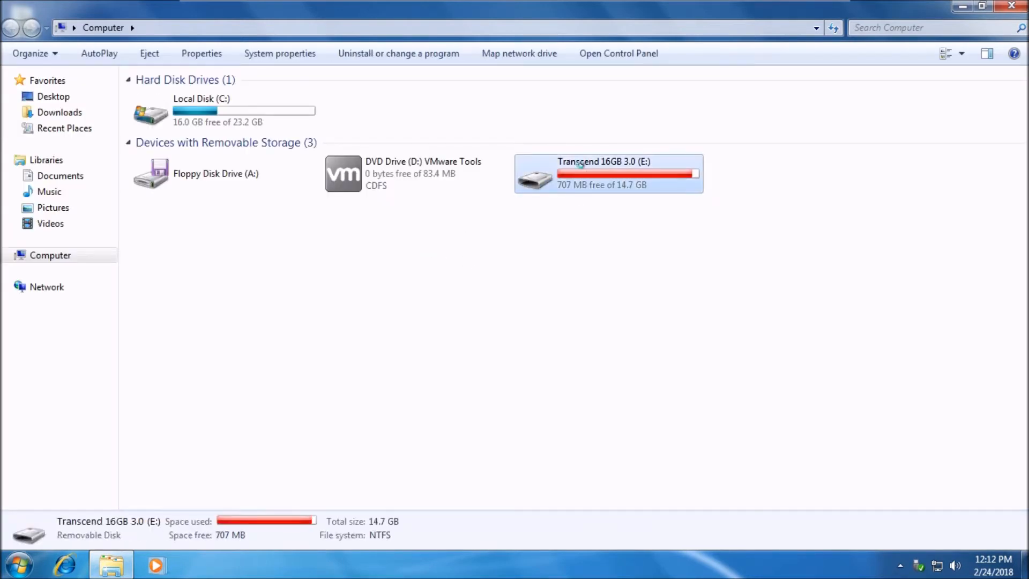
double_click(162, 100)
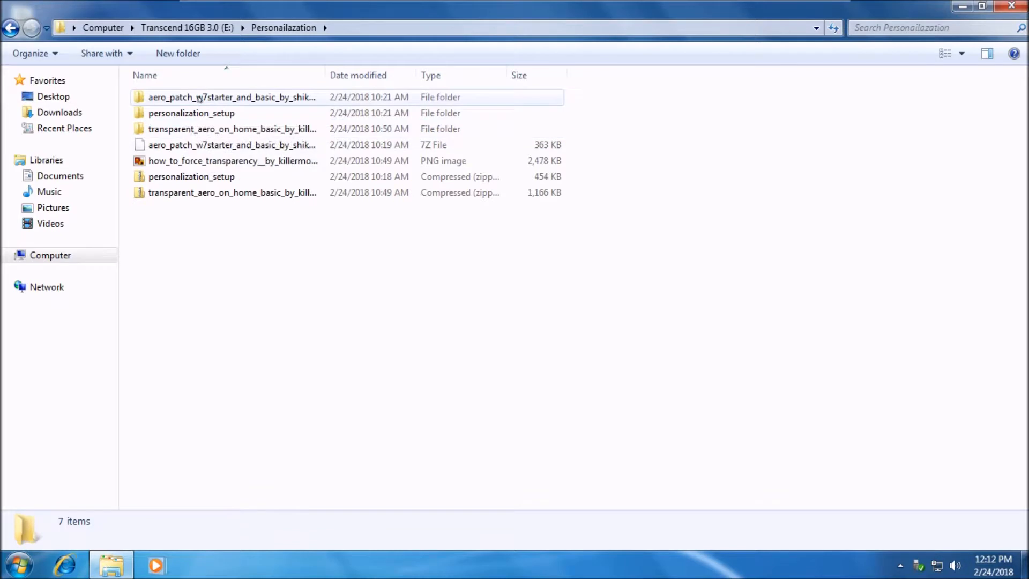
double_click(179, 97)
right_click(179, 97)
left_click(220, 119)
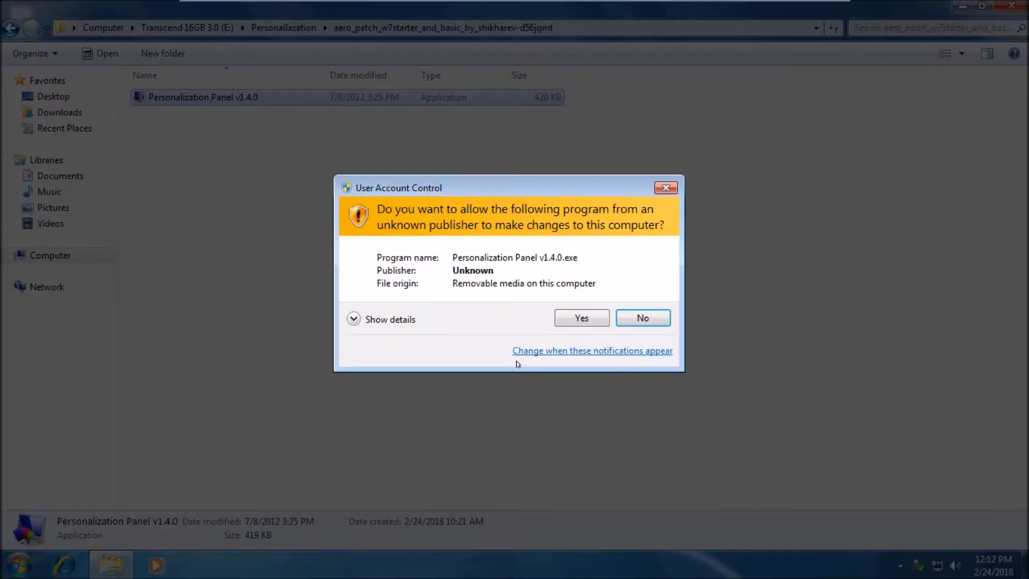
left_click(560, 319)
Step: Check the installed programs in Programs and Features for the personalization tools, and close the window
left_click(19, 565)
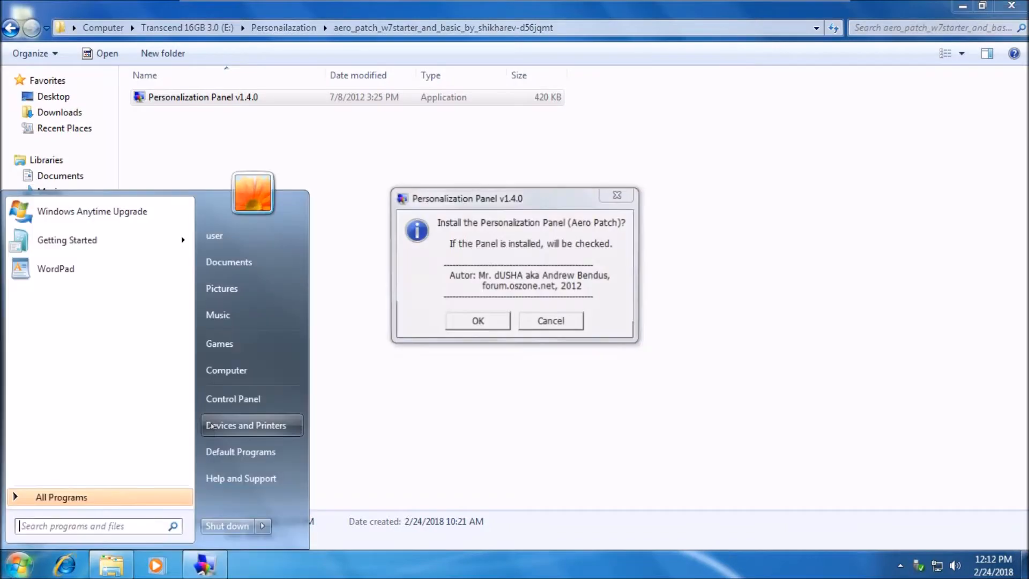
left_click(235, 400)
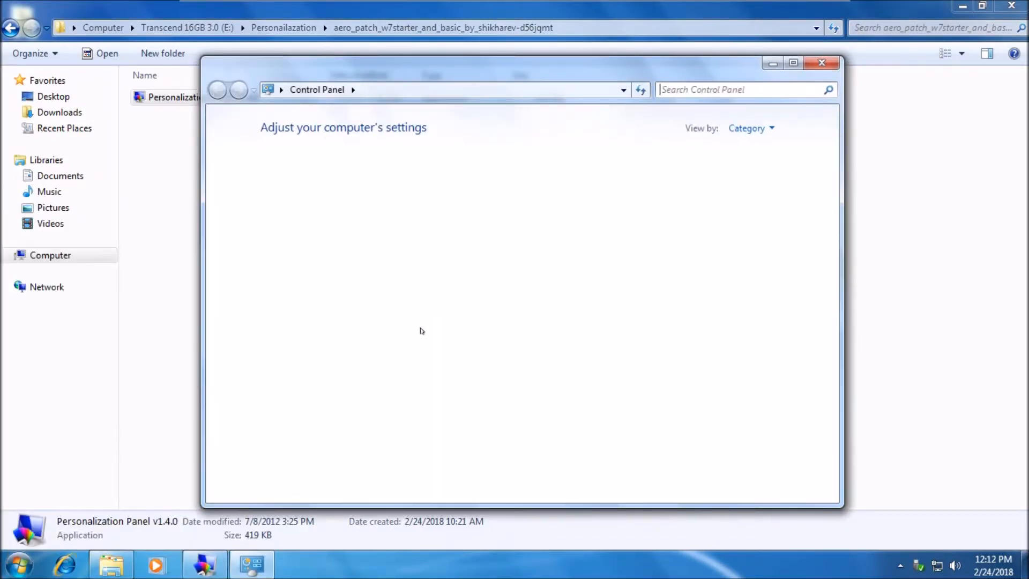
left_click(366, 339)
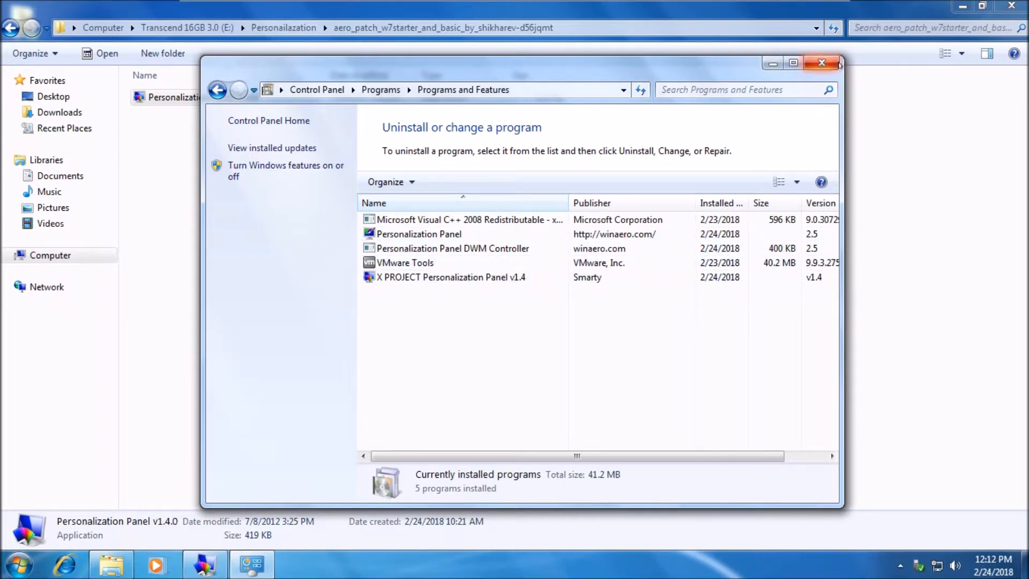
left_click(821, 62)
Step: Accept the Aero Patch installation in Personalization Panel v1.4.0, dismiss the completion dialog, and close the folder window
left_click(479, 322)
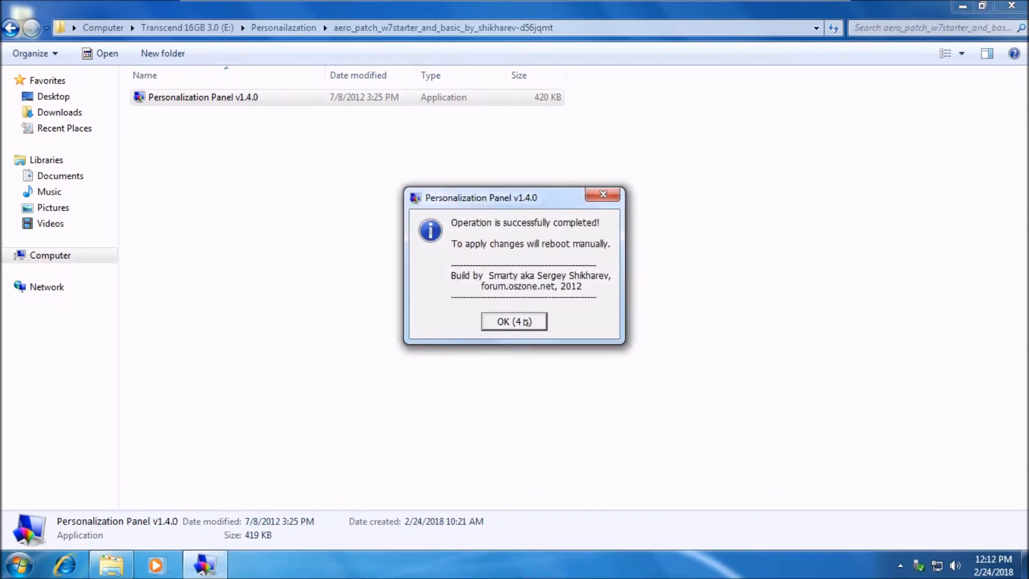
left_click(523, 322)
left_click(1011, 6)
Step: Look over the themes in Appearance and Personalization, close it, and restart the computer to apply the Aero patch
right_click(245, 174)
left_click(303, 333)
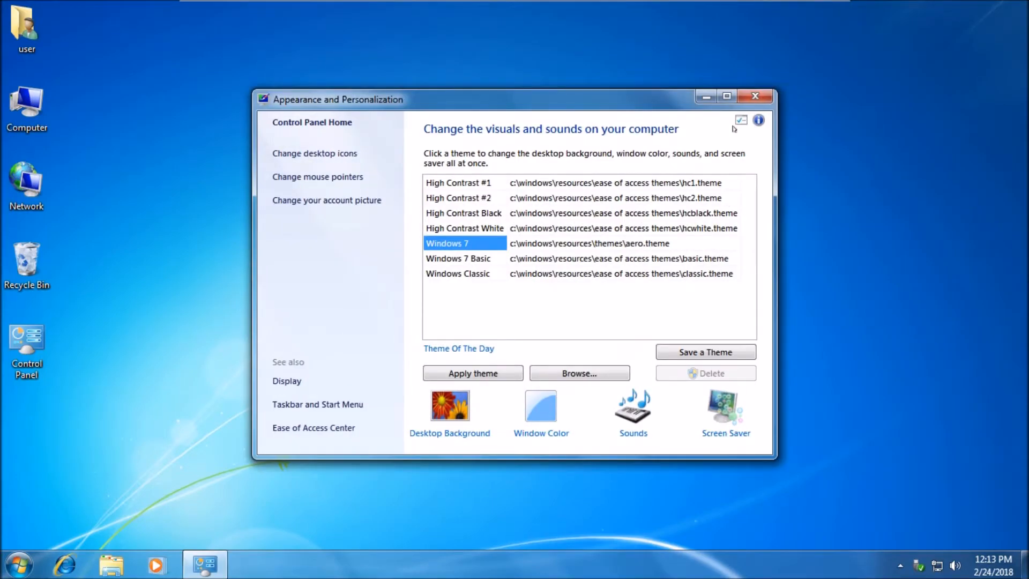
left_click(755, 96)
left_click(18, 567)
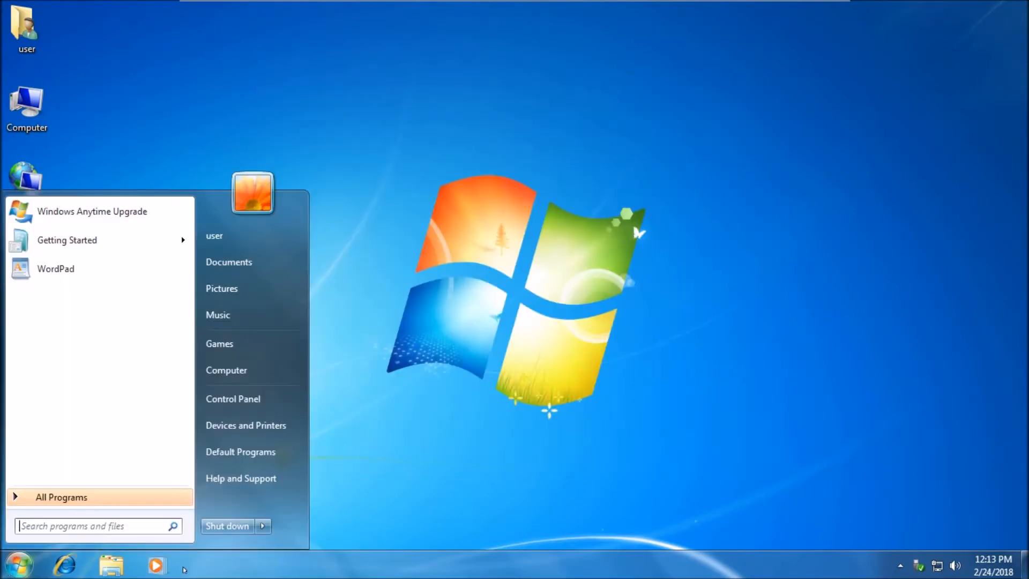
mouse_move(466, 2)
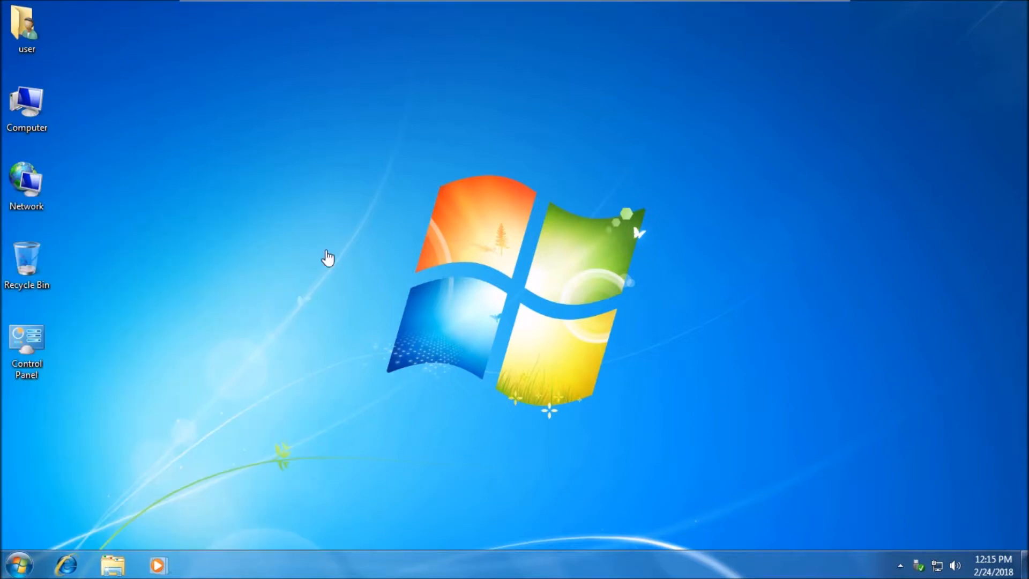
Step: Check the theme list in Appearance and Personalization, close the window, and refresh the desktop
right_click(367, 186)
right_click(422, 191)
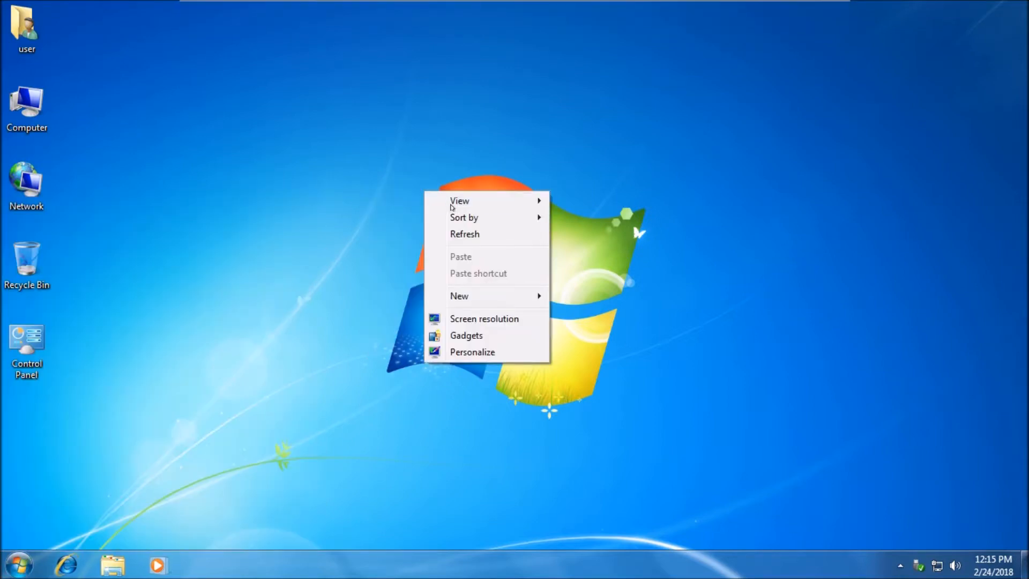
right_click(458, 221)
left_click(513, 381)
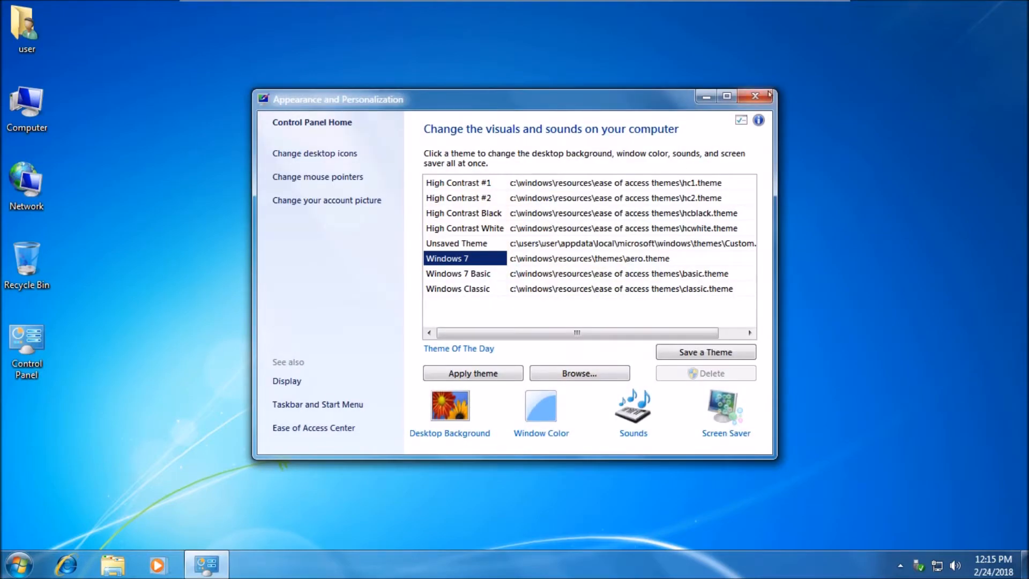
left_click(755, 96)
right_click(384, 161)
left_click(450, 205)
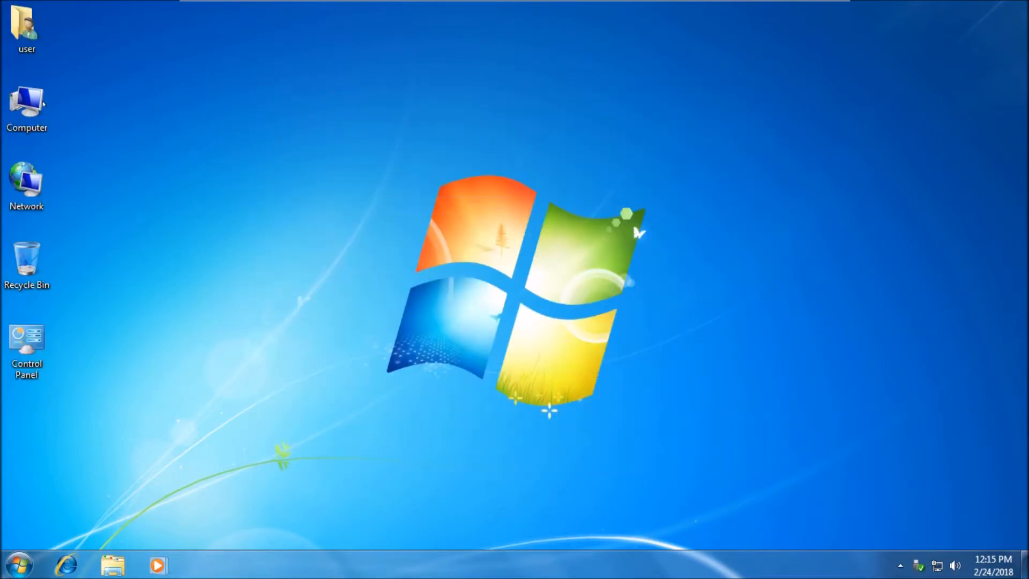
Step: Open the Transcend 16GB folder on the Transcend 16GB 3.0 (E:) drive
double_click(43, 104)
left_click(593, 175)
double_click(593, 174)
double_click(204, 100)
left_click(11, 28)
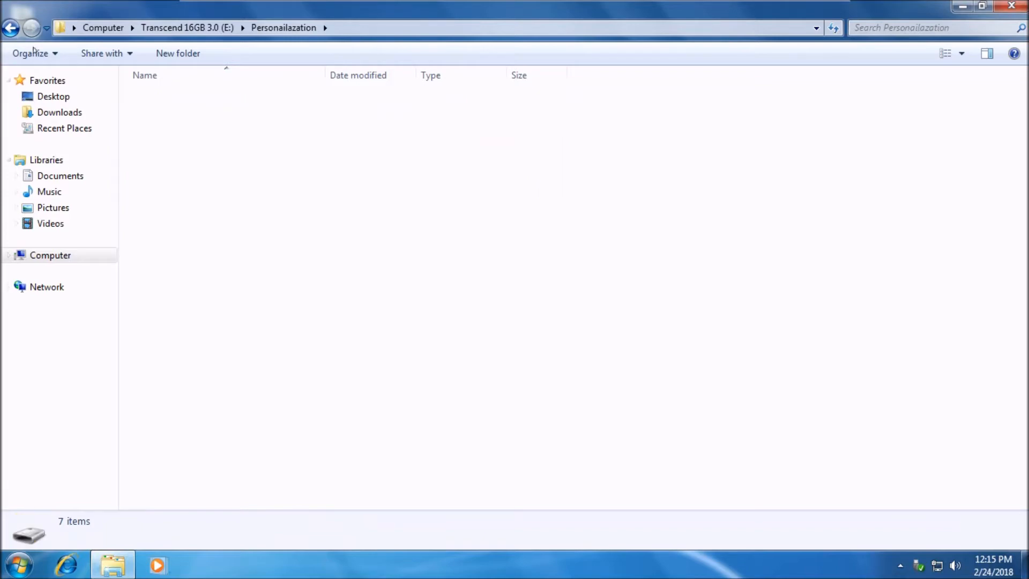
double_click(198, 114)
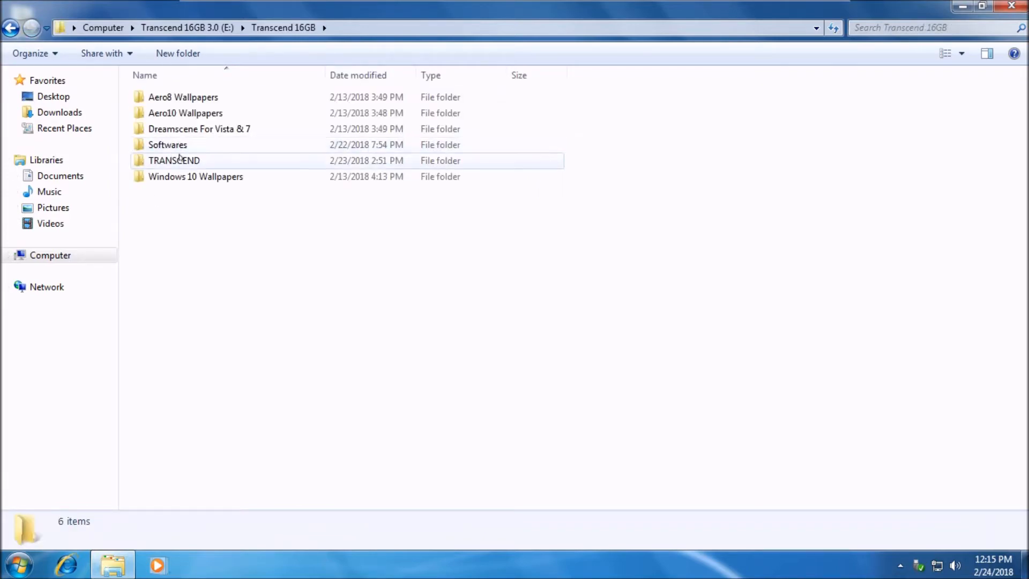
Step: Open the Themes folder nested inside Themes, in the Windows 7 Transformation Pack folder under TRANSCEND
double_click(167, 144)
left_click(10, 28)
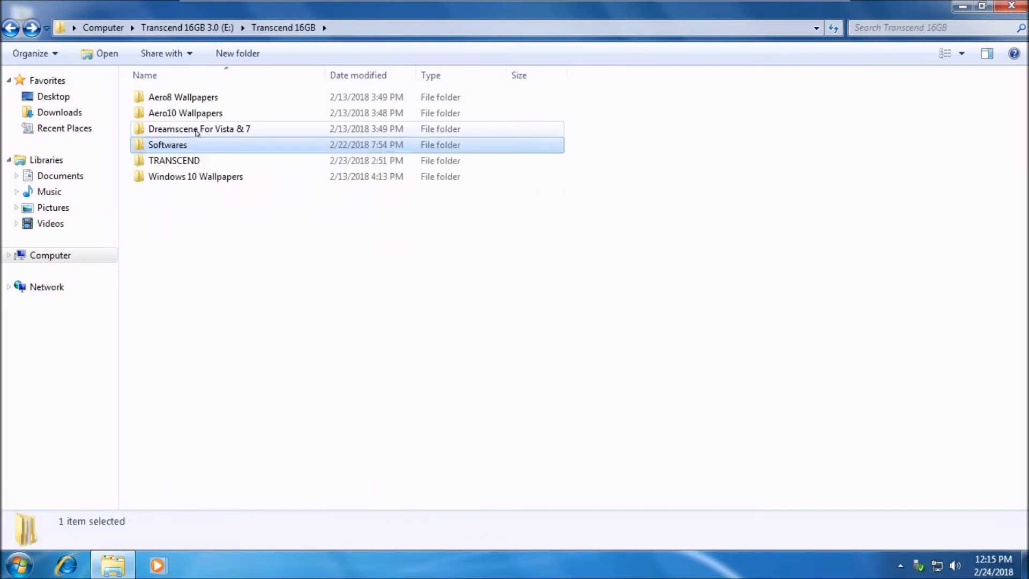
double_click(167, 161)
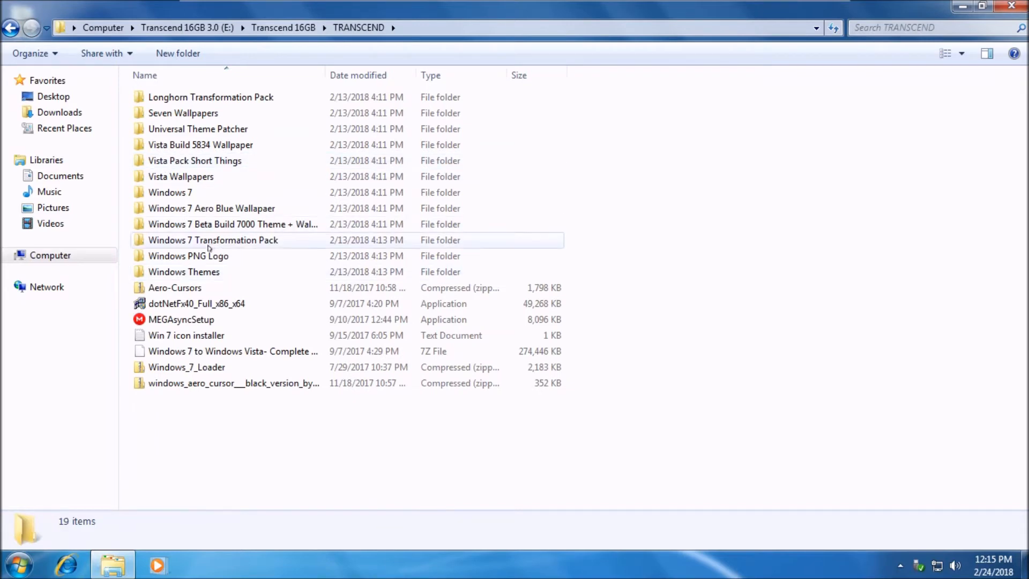
double_click(177, 240)
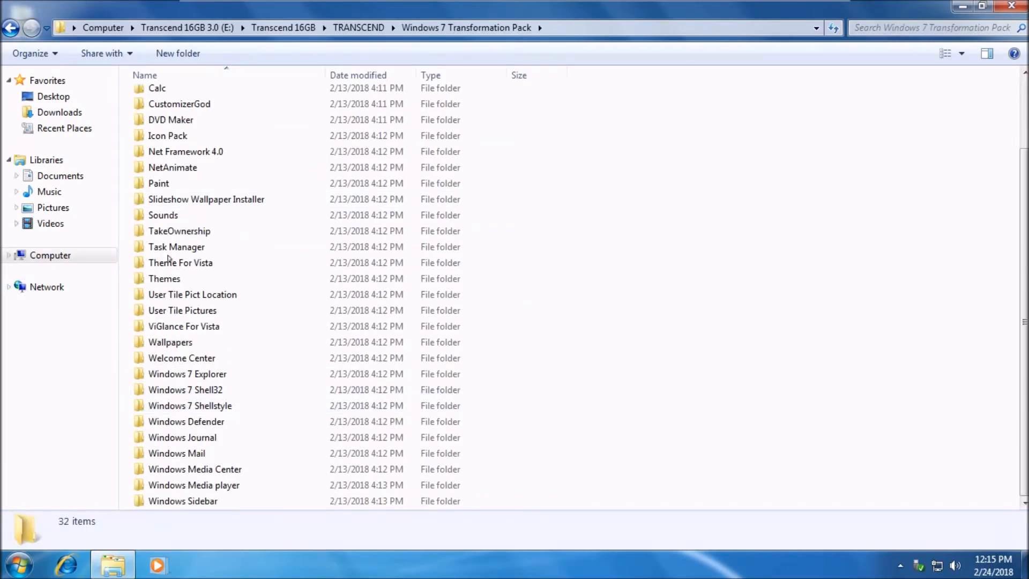
double_click(172, 280)
left_click_drag(199, 147, 169, 98)
double_click(184, 112)
Step: Copy the five Windows theme files from architecture downward, leaving out the Aero folder and aero file, and minimize the window
left_click_drag(256, 210, 161, 138)
right_click(162, 137)
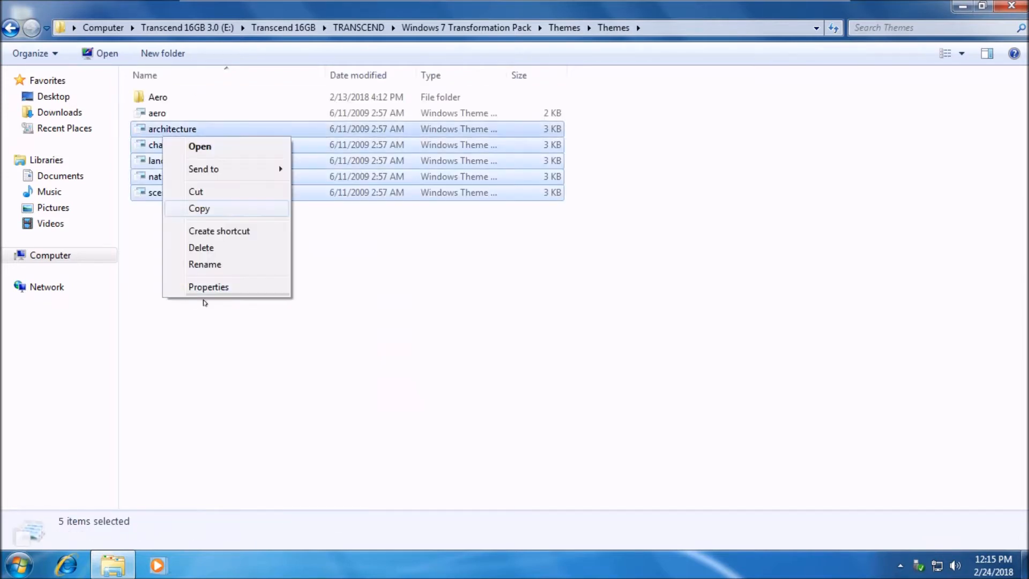
left_click(198, 209)
left_click(959, 4)
Step: Open the Themes folder in Windows\Resources on Local Disk (C:)
double_click(22, 114)
double_click(214, 114)
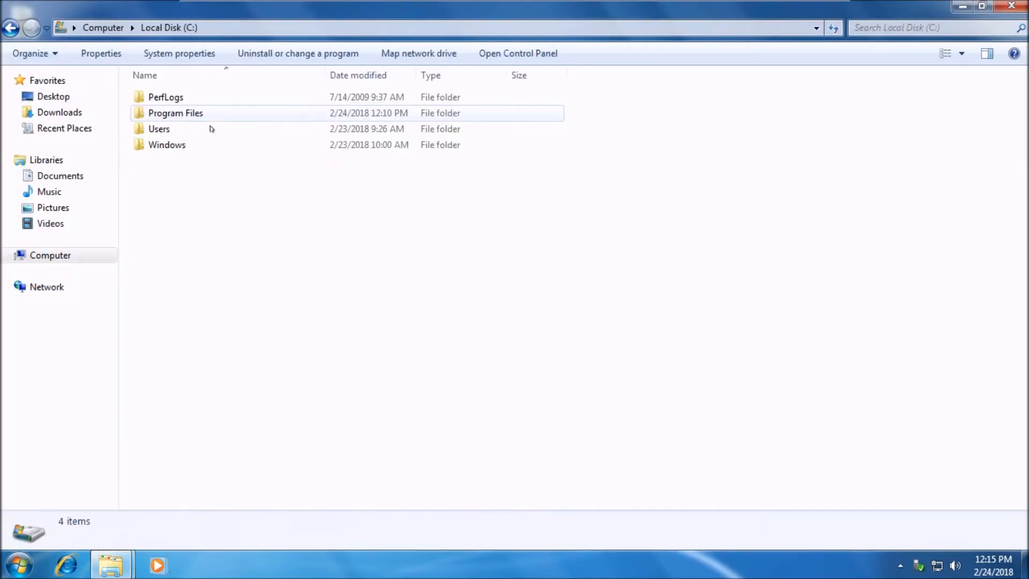
double_click(166, 145)
scroll(183, 452, "down", 4)
double_click(167, 391)
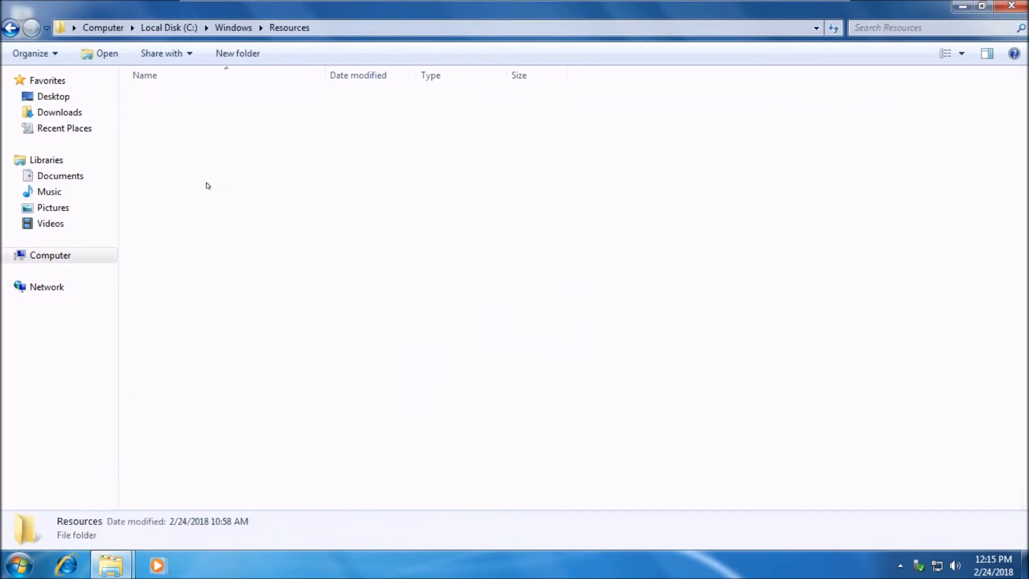
double_click(168, 129)
Step: Paste the five copied theme files into Windows\Resources\Themes and grant permission for the copy
right_click(199, 163)
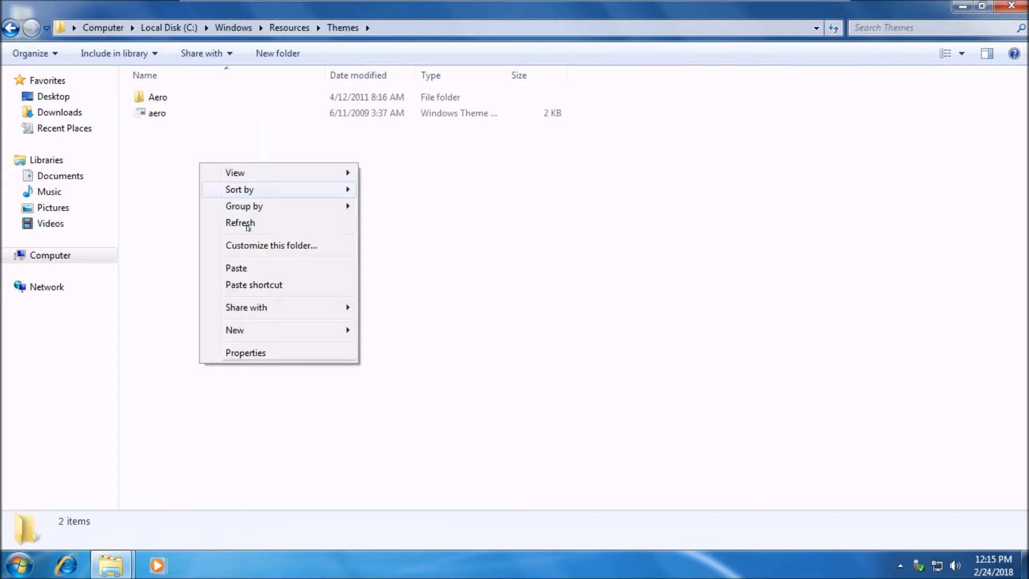
left_click(229, 268)
left_click(482, 333)
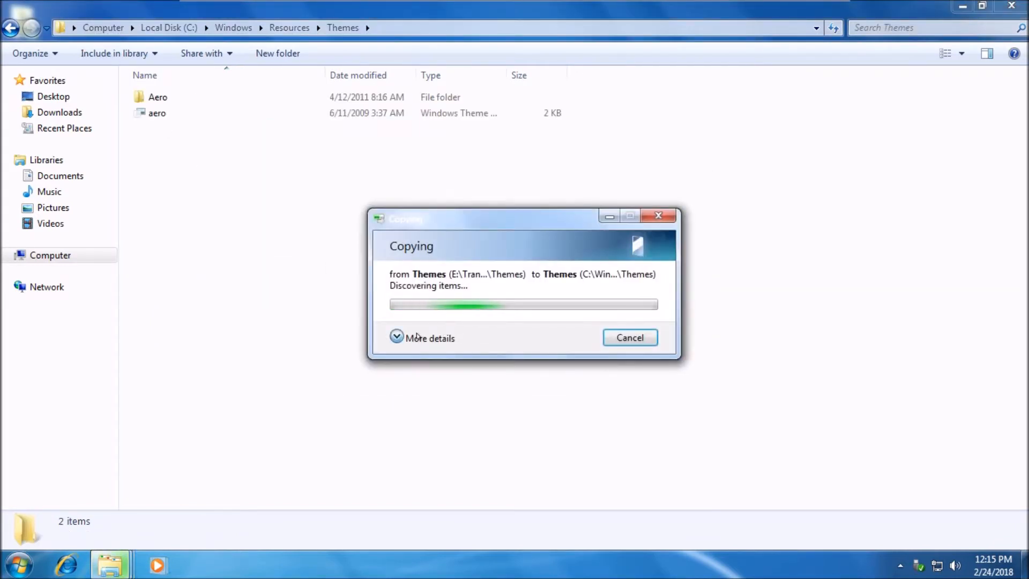
left_click(423, 339)
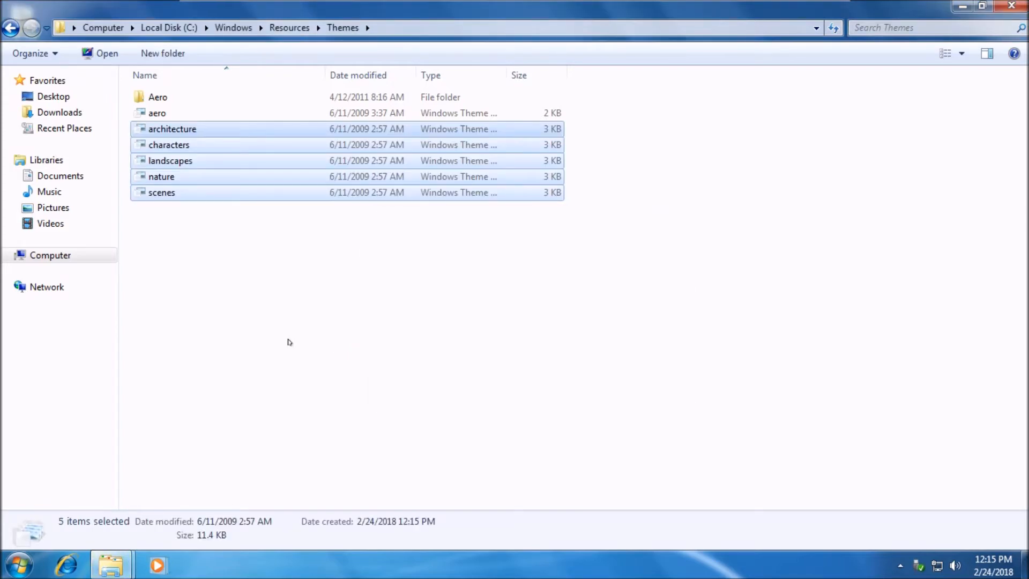
left_click(282, 316)
Step: Return to the Windows 7 Transformation Pack window and open the Wallpaper folder inside Wallpapers
mouse_move(121, 561)
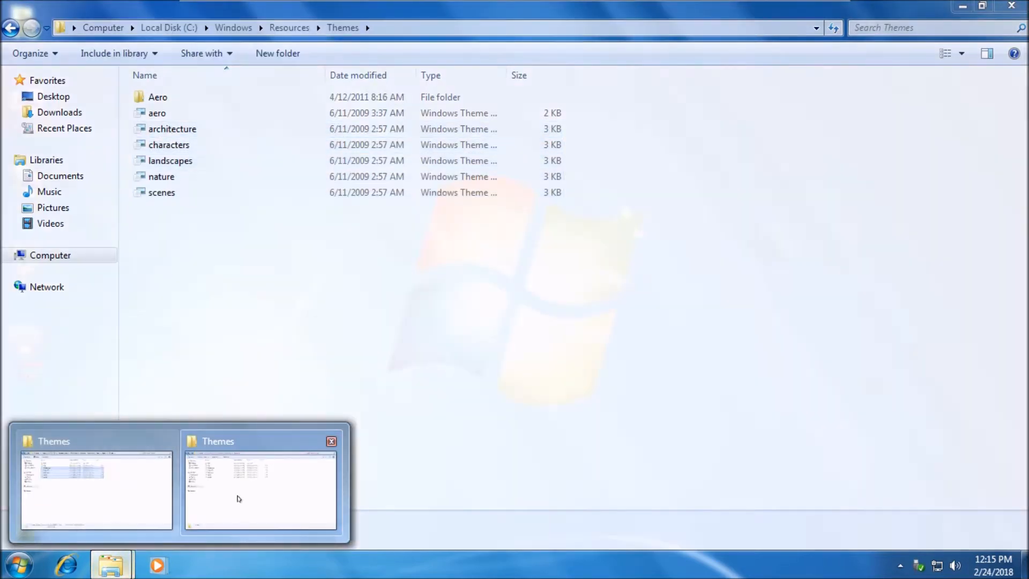
mouse_move(151, 500)
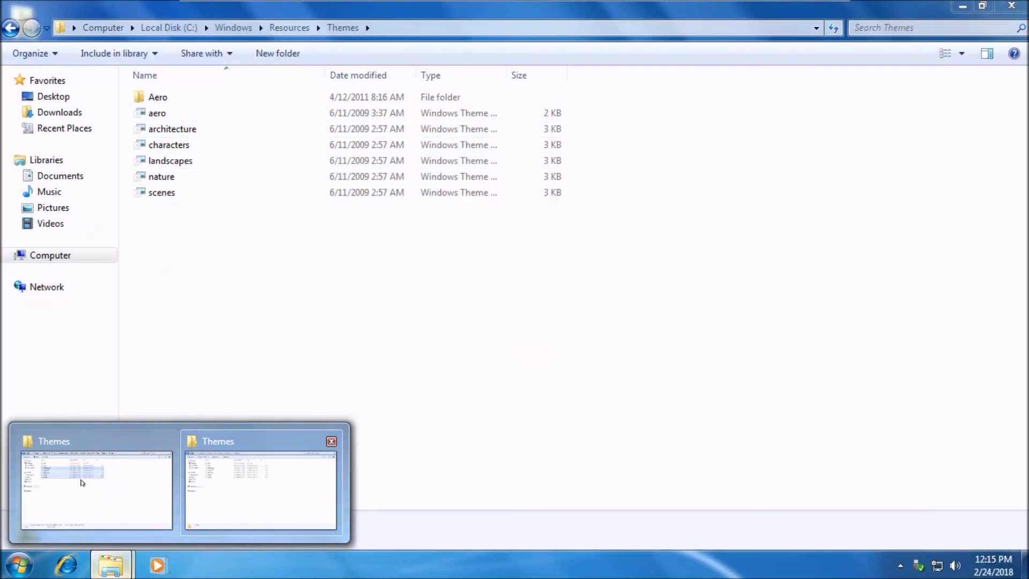
left_click(81, 488)
left_click(9, 28)
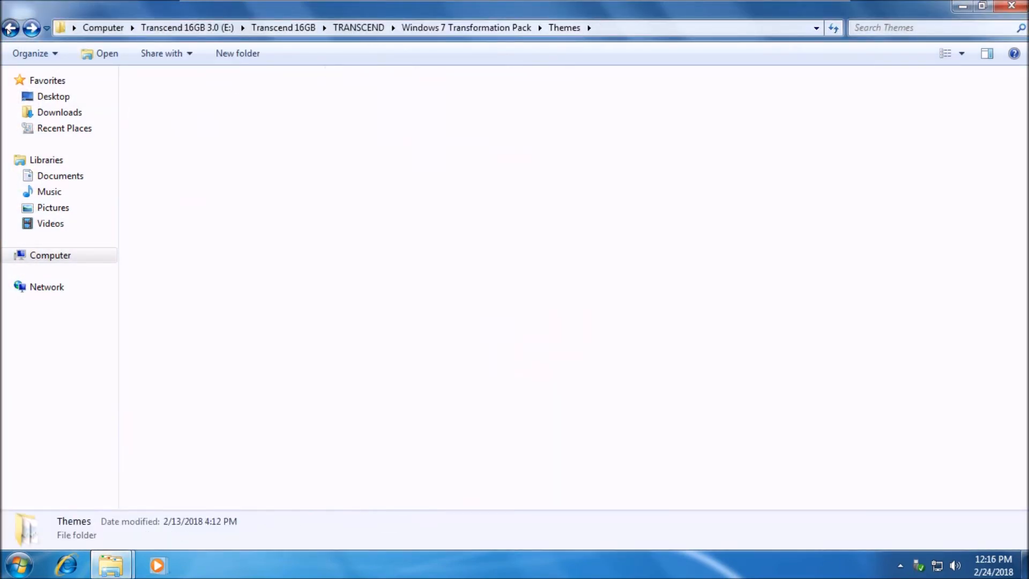
left_click(9, 29)
scroll(259, 423, "down", 2)
double_click(182, 342)
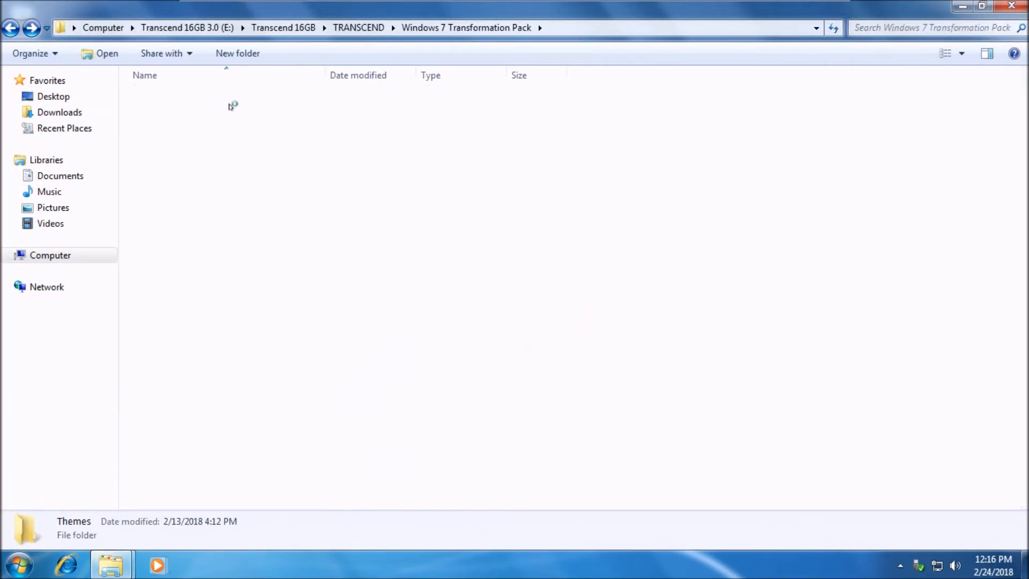
double_click(197, 98)
Step: Copy the Architecture, Characters, Landscapes, Nature and Scenes folders, leaving out the Windows folder
left_click_drag(283, 245, 162, 109)
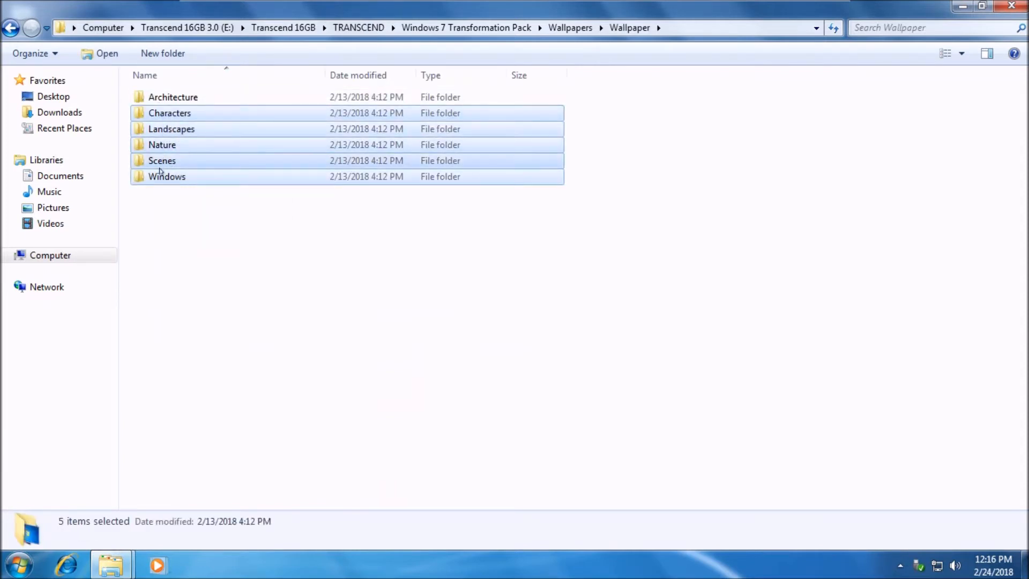
left_click(186, 177, "ctrl")
right_click(172, 132)
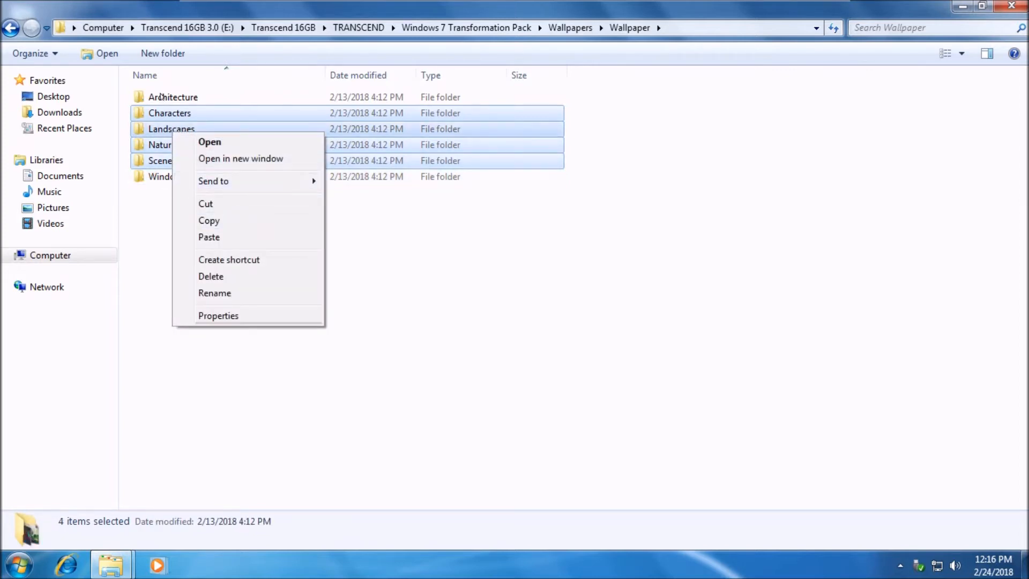
left_click(162, 97, "ctrl")
right_click(162, 99)
left_click(196, 189)
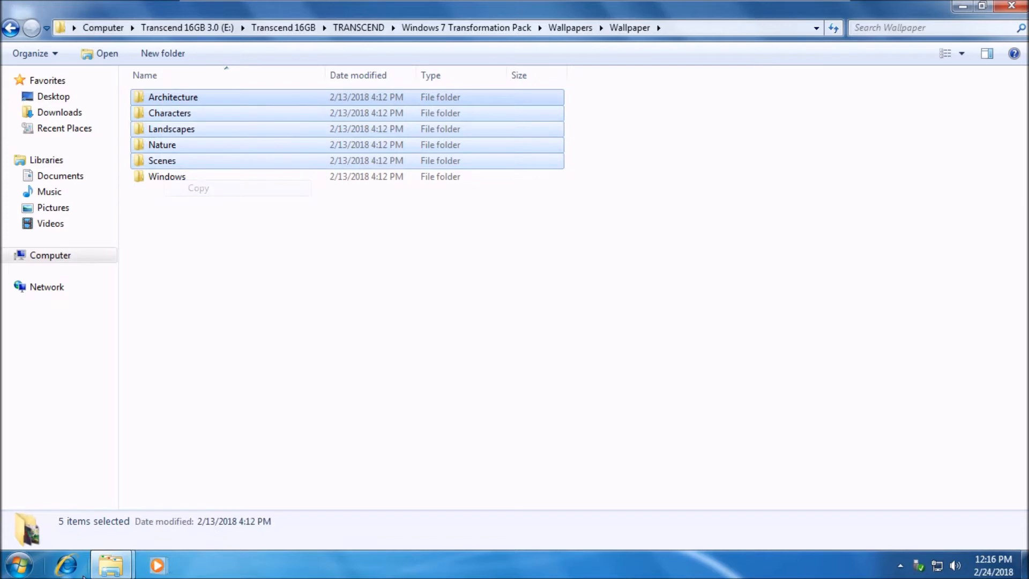
Step: Switch to the C: drive's Themes window and open the Wallpaper folder in Windows\Web
mouse_move(110, 565)
left_click(225, 491)
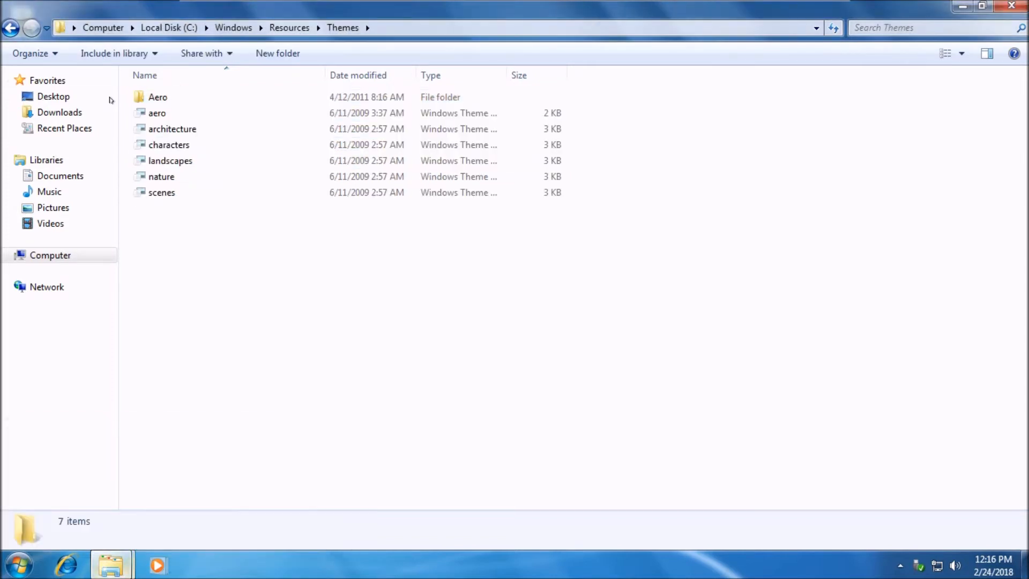
left_click(261, 28)
scroll(303, 242, "down", 10)
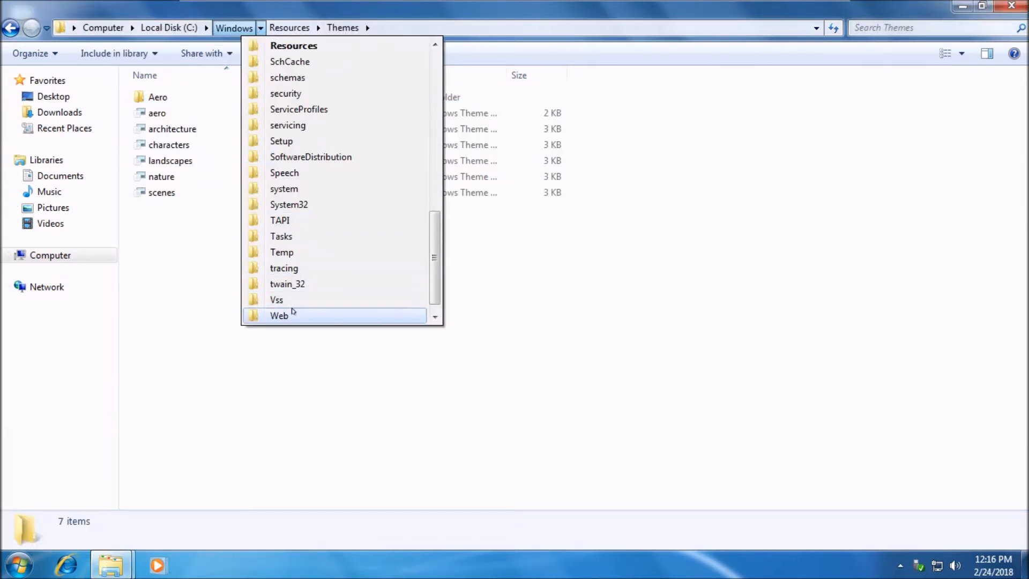
left_click(293, 316)
double_click(161, 97)
Step: Paste the five wallpaper folders, merging Landscapes and replacing same-named files, grant permission, and skip the item that is denied access
right_click(295, 186)
left_click(337, 291)
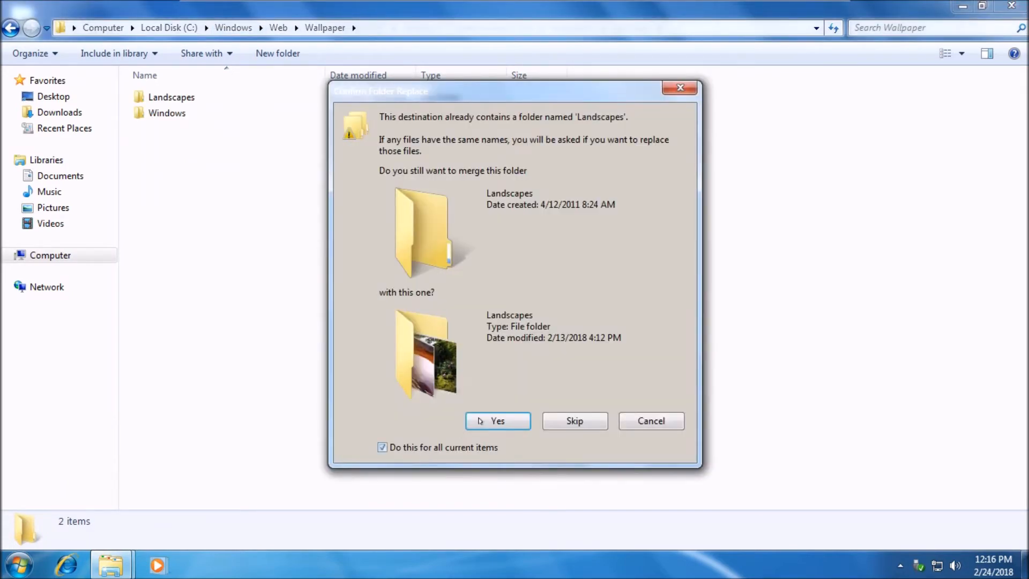
left_click(497, 421)
left_click(443, 433)
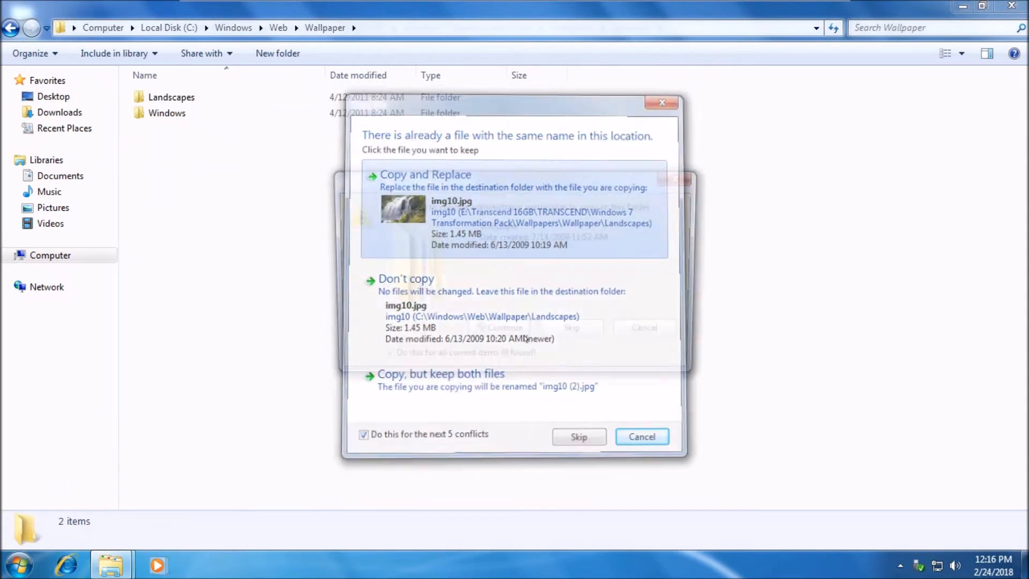
left_click(512, 333)
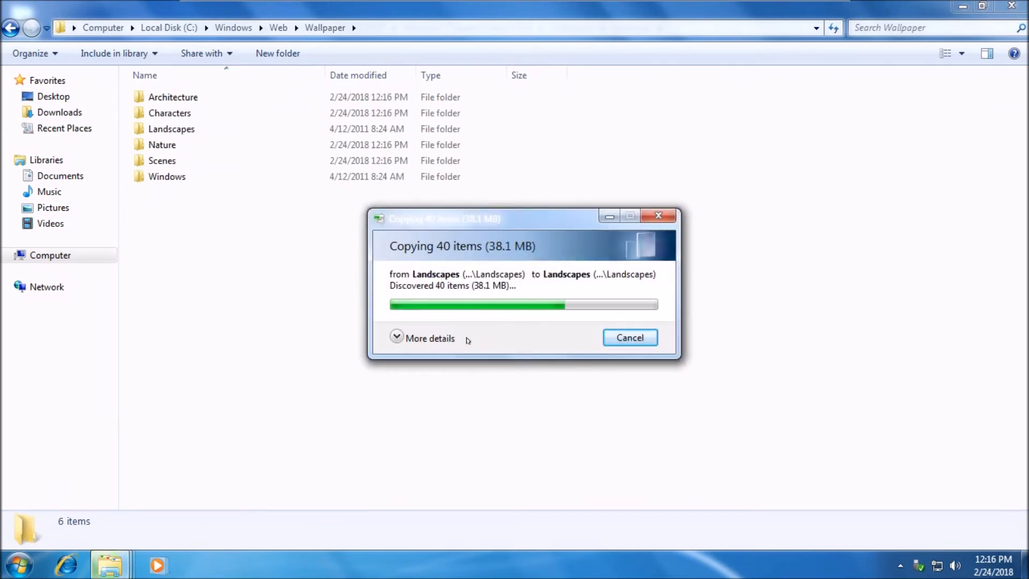
left_click(496, 333)
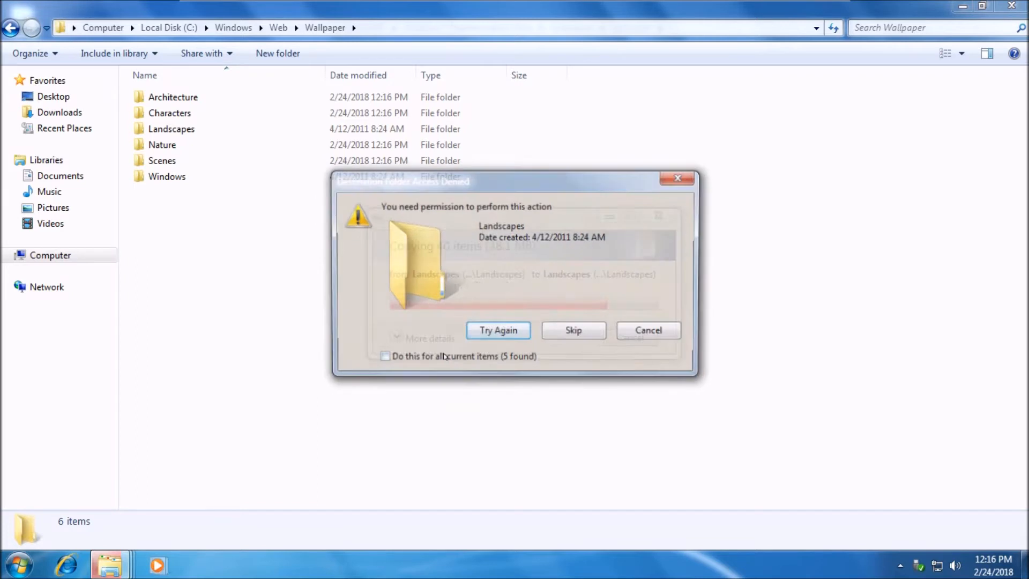
left_click(574, 333)
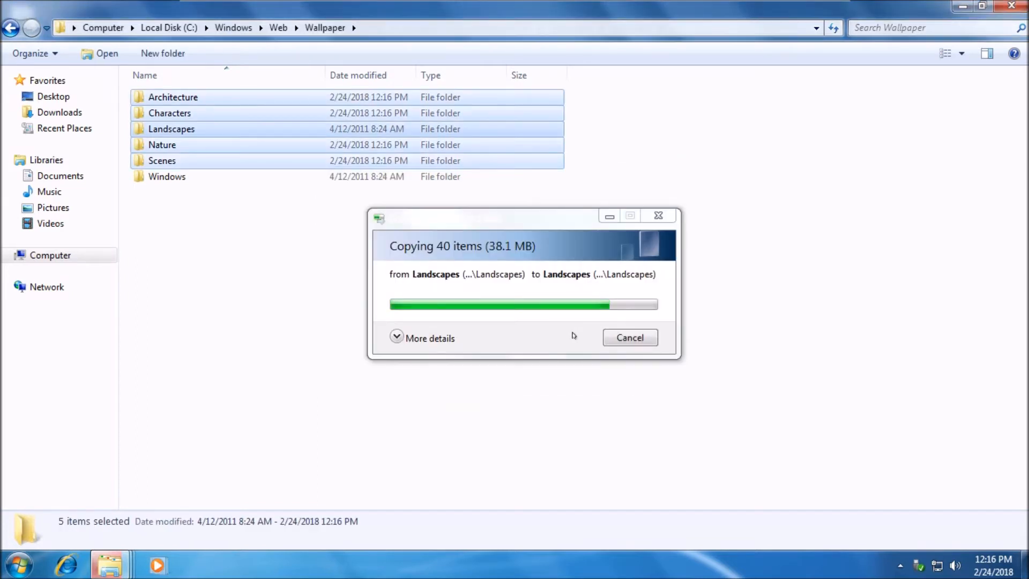
Step: Check the Landscapes wallpaper folder and the sound folders in Windows\Media, including Characters
double_click(169, 130)
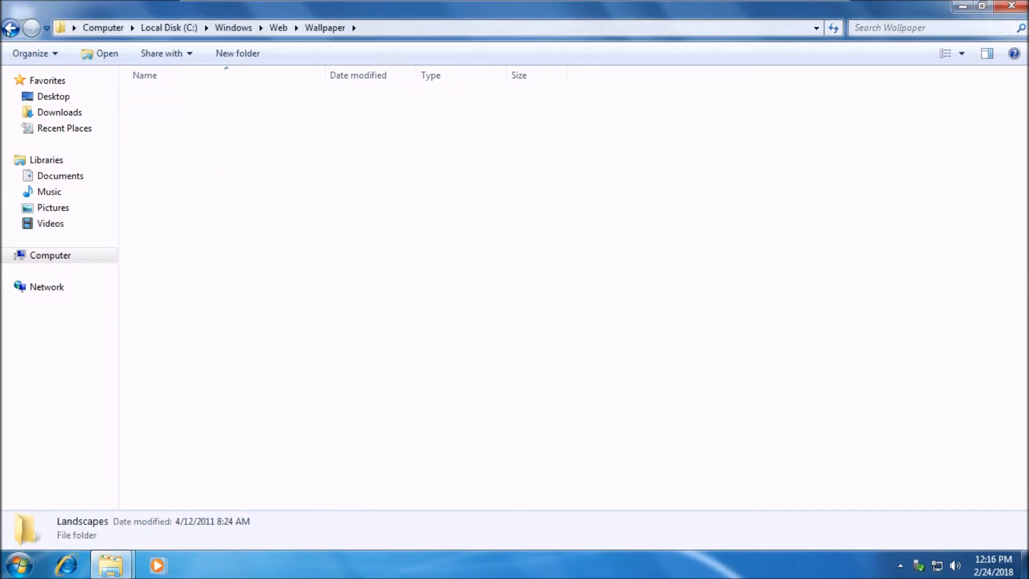
left_click(10, 28)
left_click(11, 28)
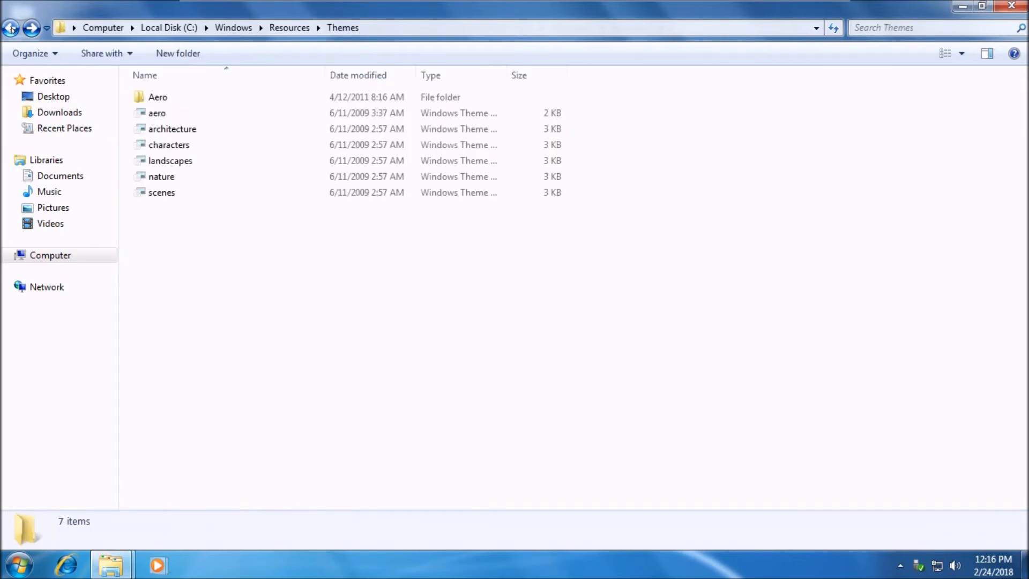
left_click(11, 28)
left_click(11, 28)
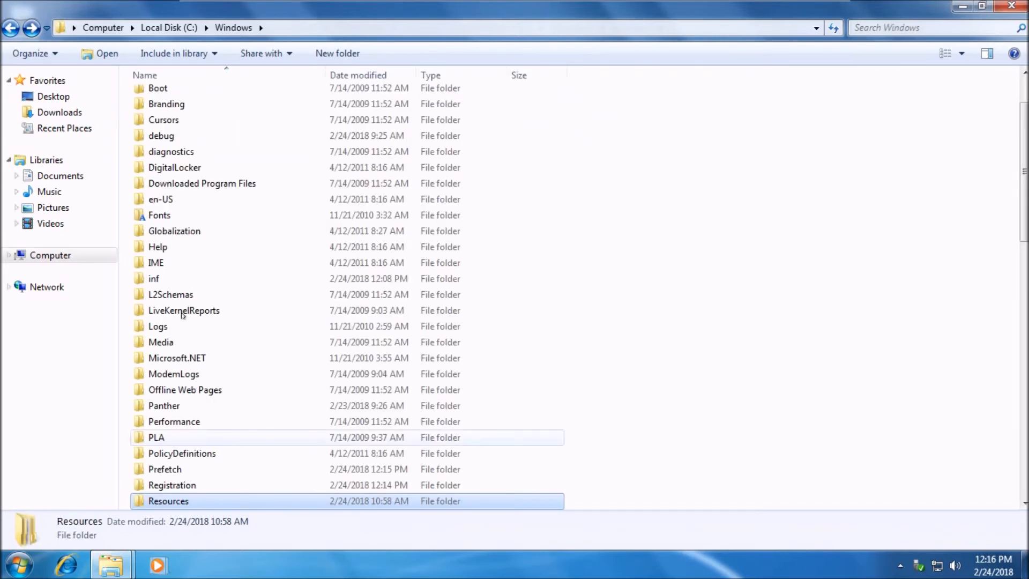
scroll(188, 305, "up", 1)
scroll(200, 306, "down", 4)
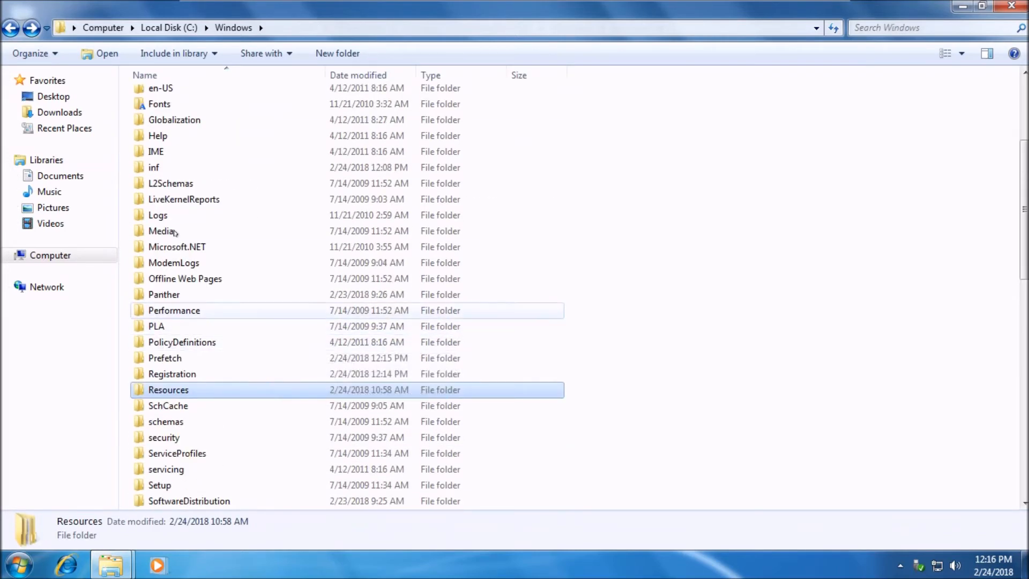
double_click(176, 233)
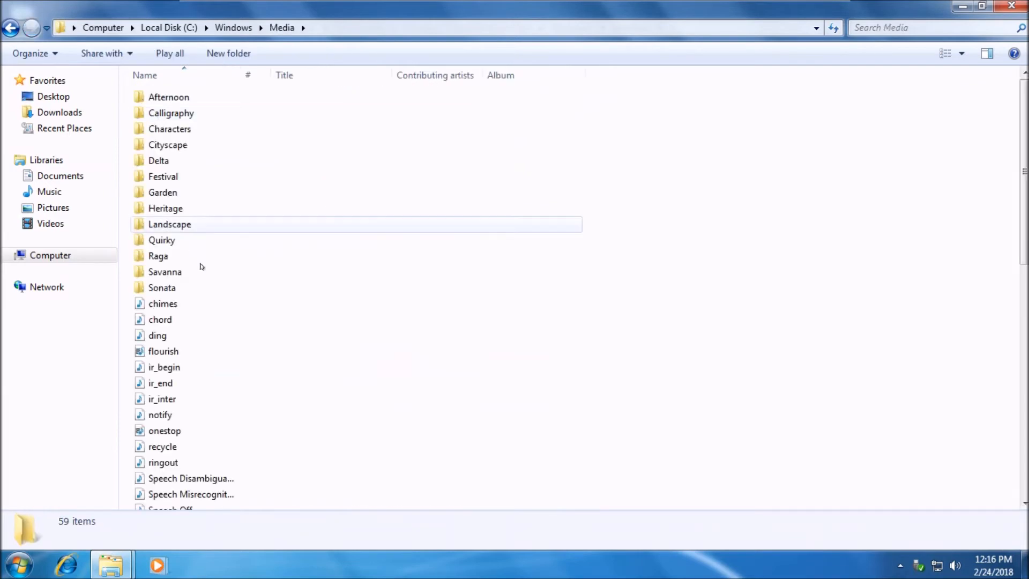
double_click(179, 128)
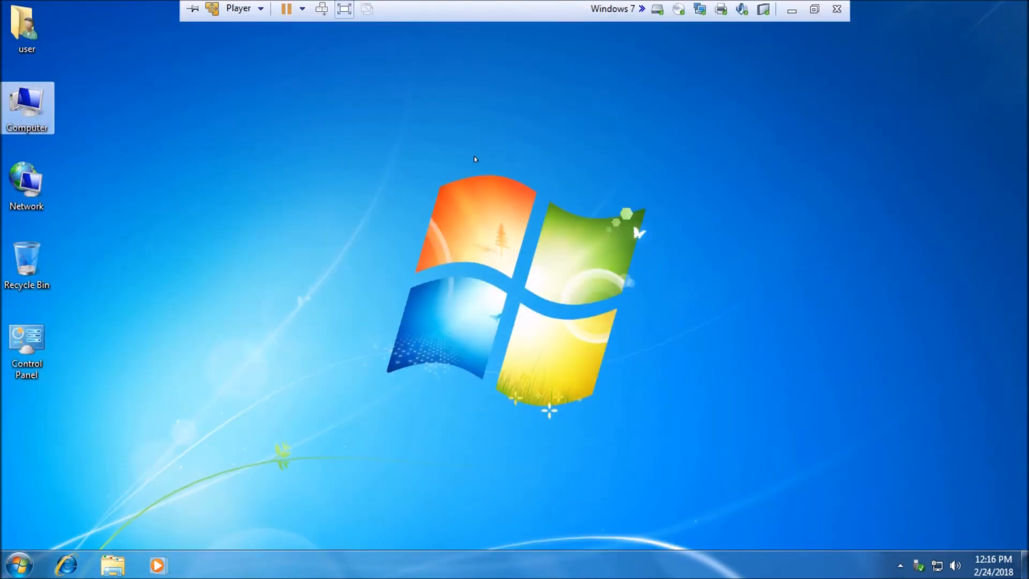
Step: Open the desktop's personalization settings, apply the Architecture theme, and check the system volume
right_click(476, 156)
left_click(485, 332)
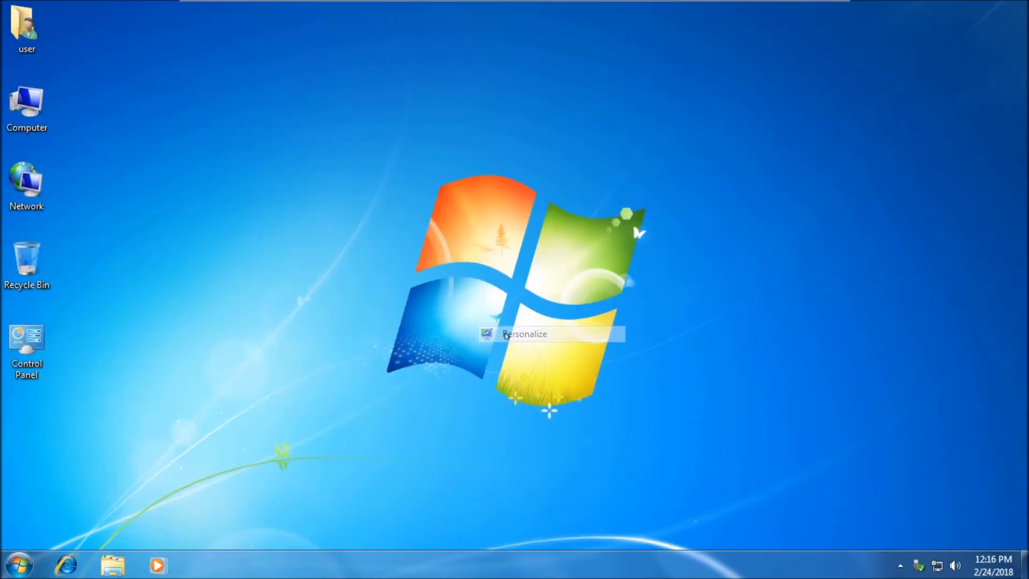
left_click(456, 183)
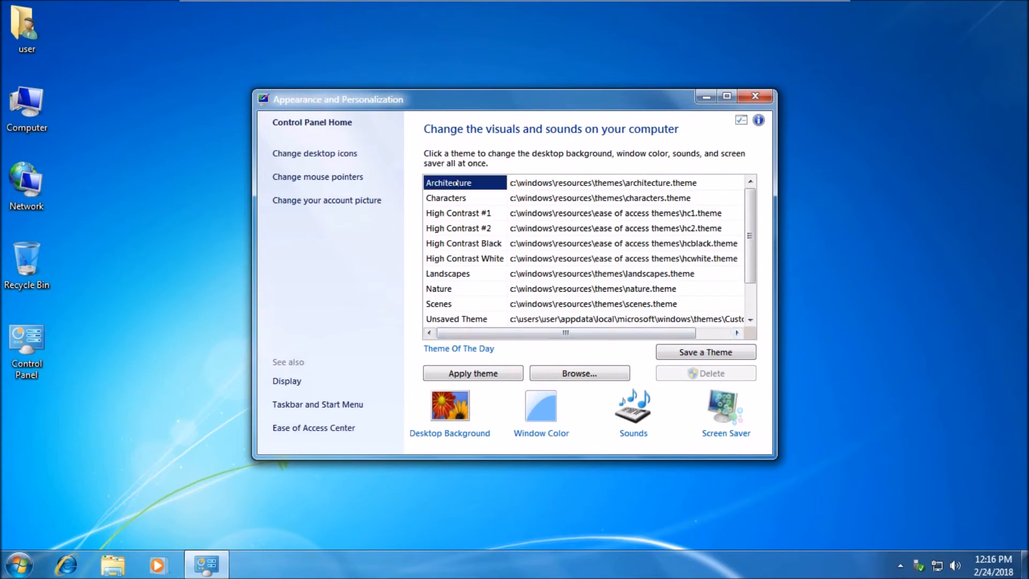
left_click(490, 375)
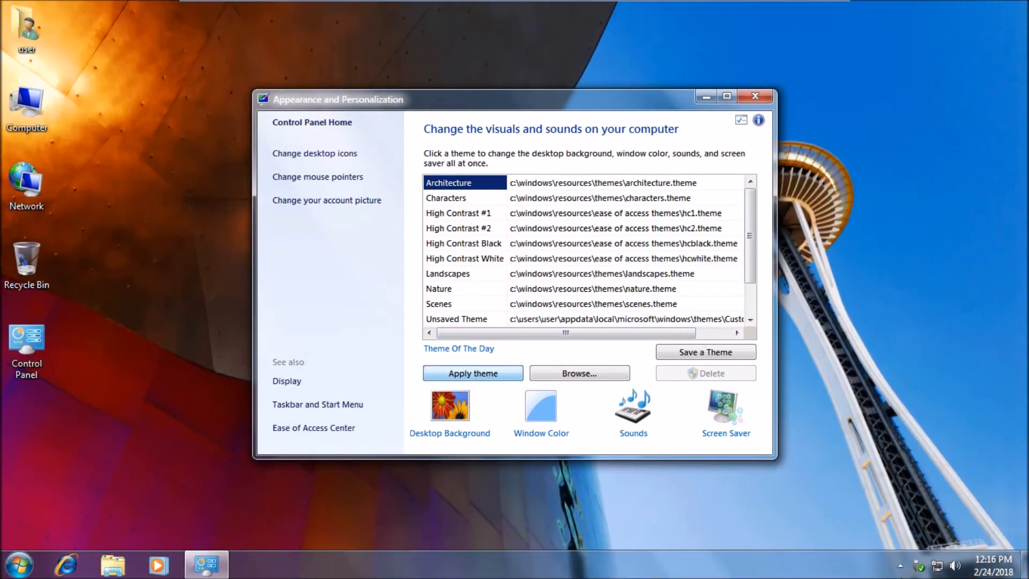
left_click(955, 566)
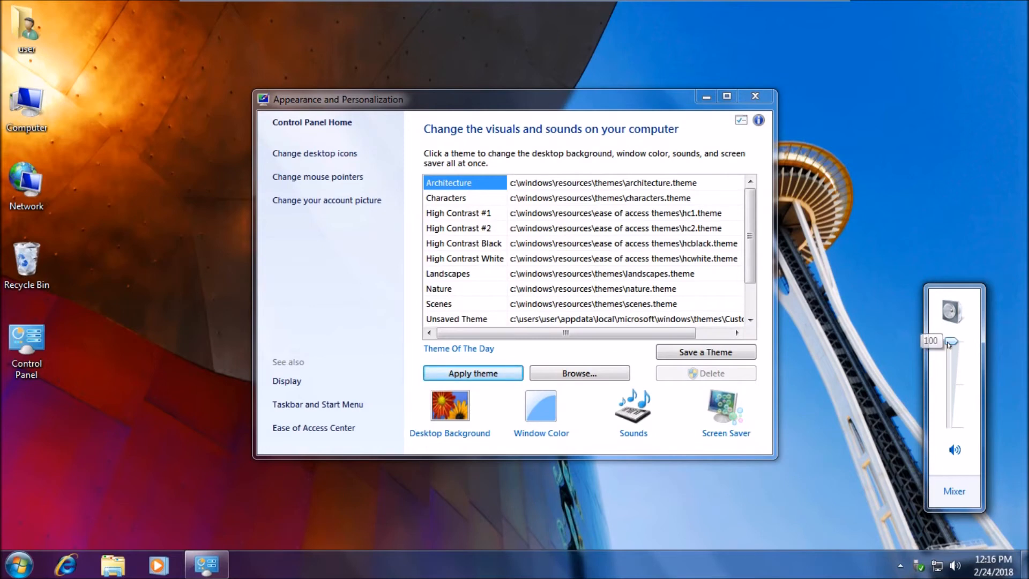
left_click(892, 311)
Step: Try out the Characters, Nature and Scenes themes by applying each in turn, ending with Scenes
left_click(458, 197)
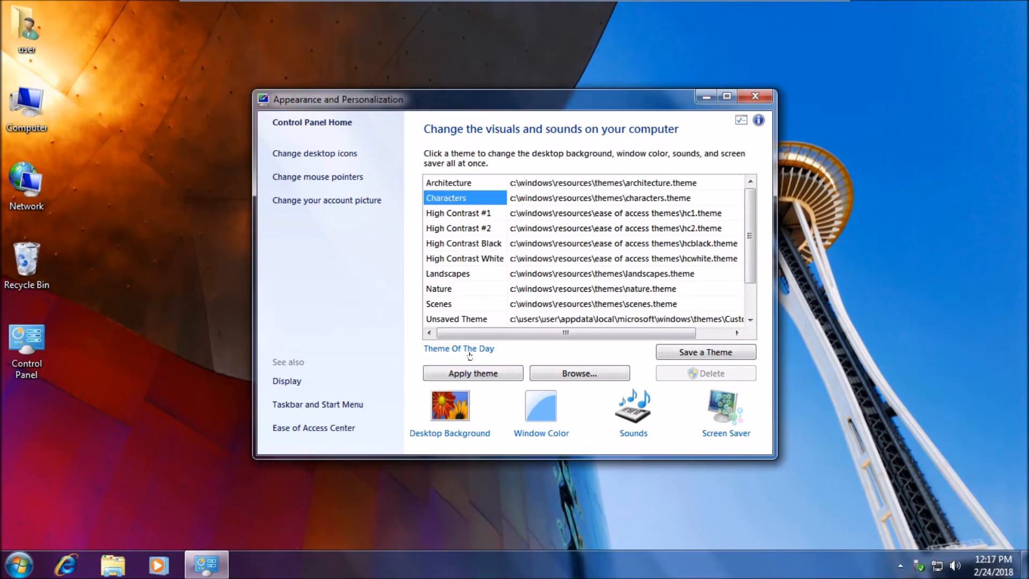
left_click(486, 374)
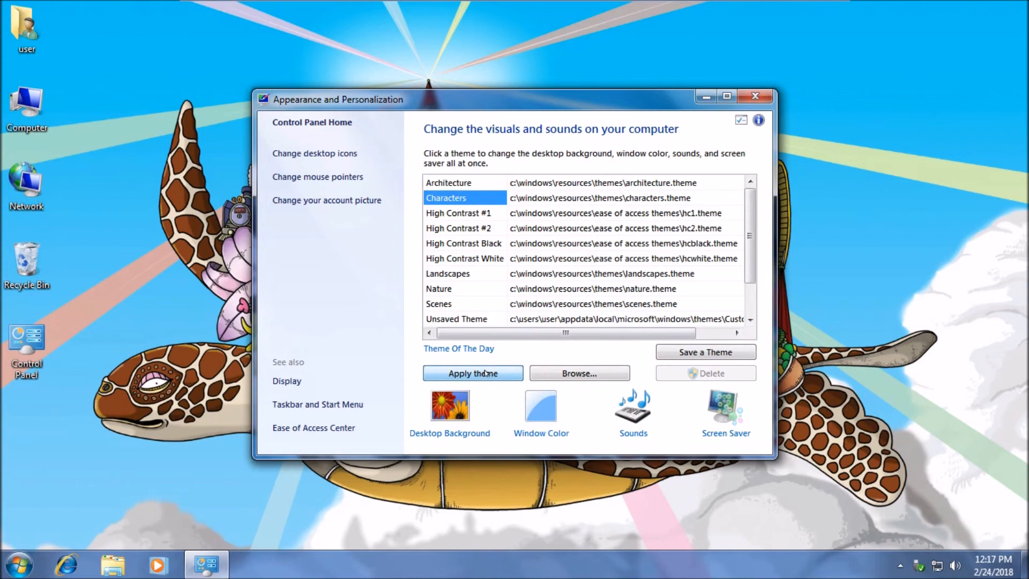
left_click(443, 291)
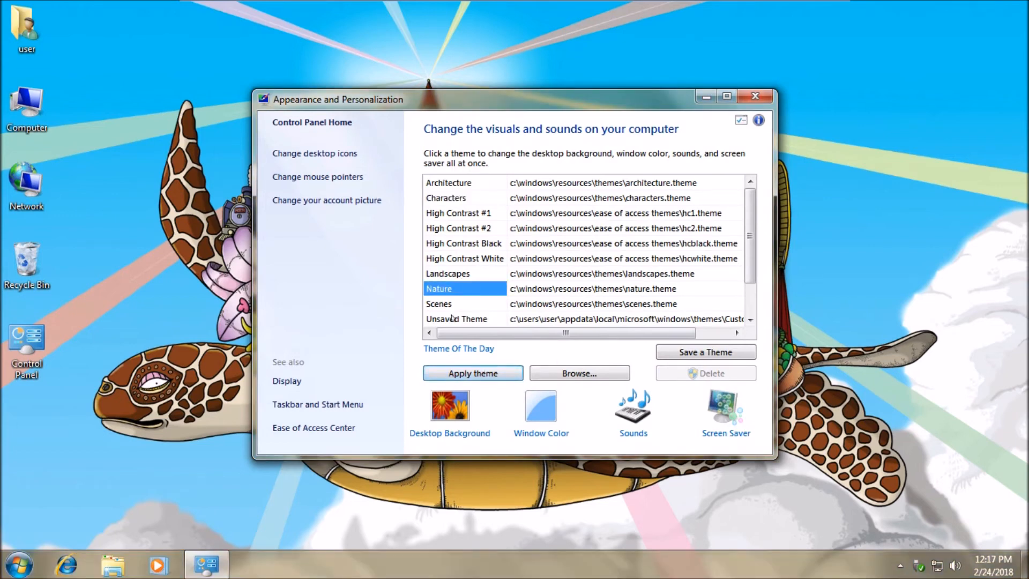
left_click(462, 374)
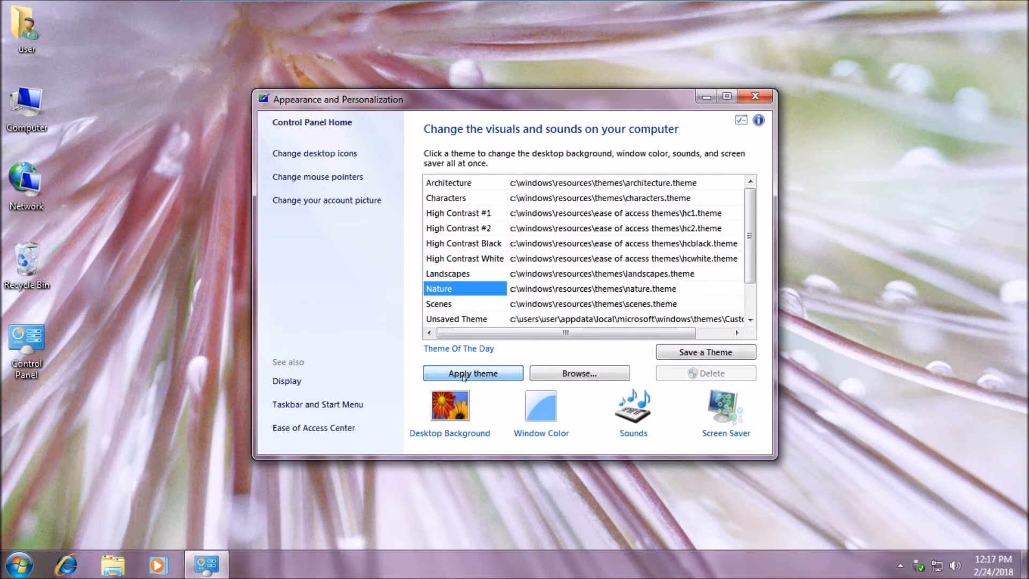
left_click(443, 305)
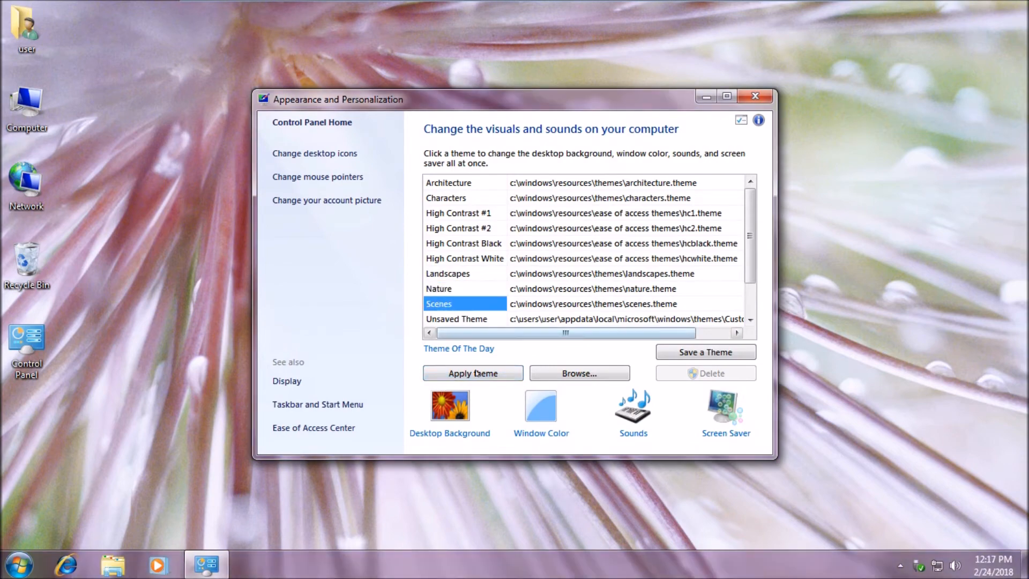
left_click(476, 373)
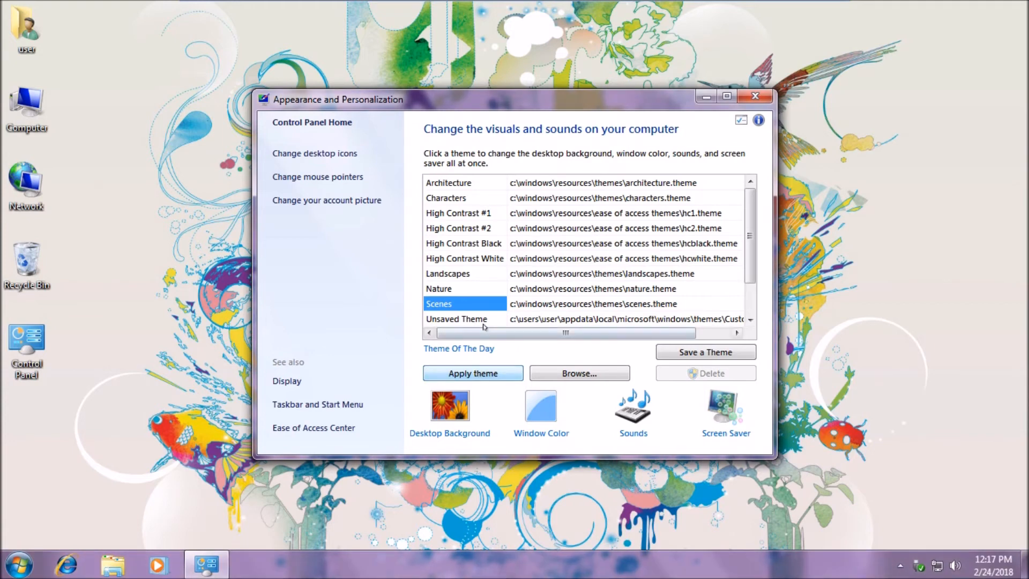
Step: Apply the Windows 7 theme and test Aero by cycling through the open windows with Flip 3D
scroll(748, 233, "down", 1)
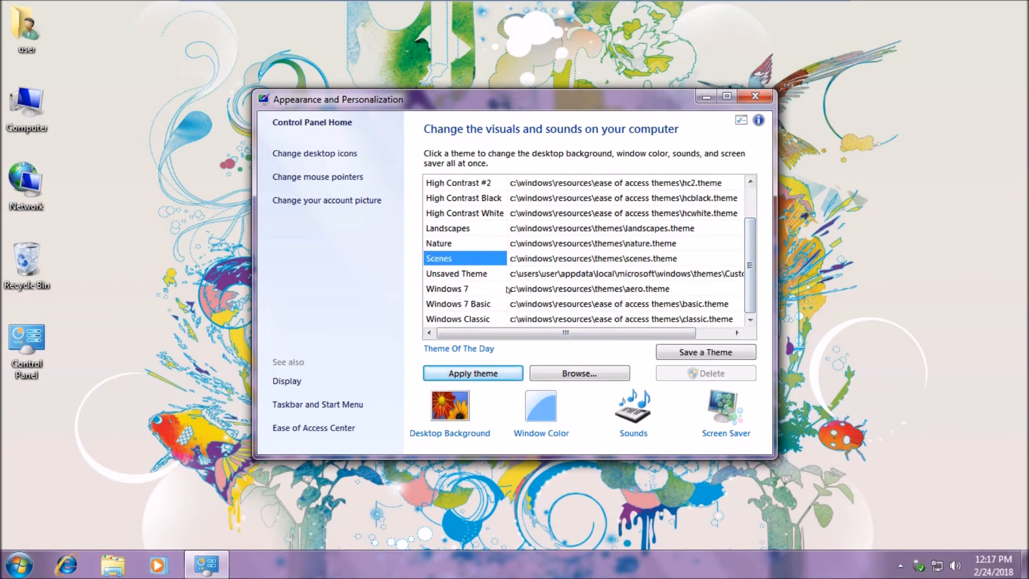
left_click(474, 289)
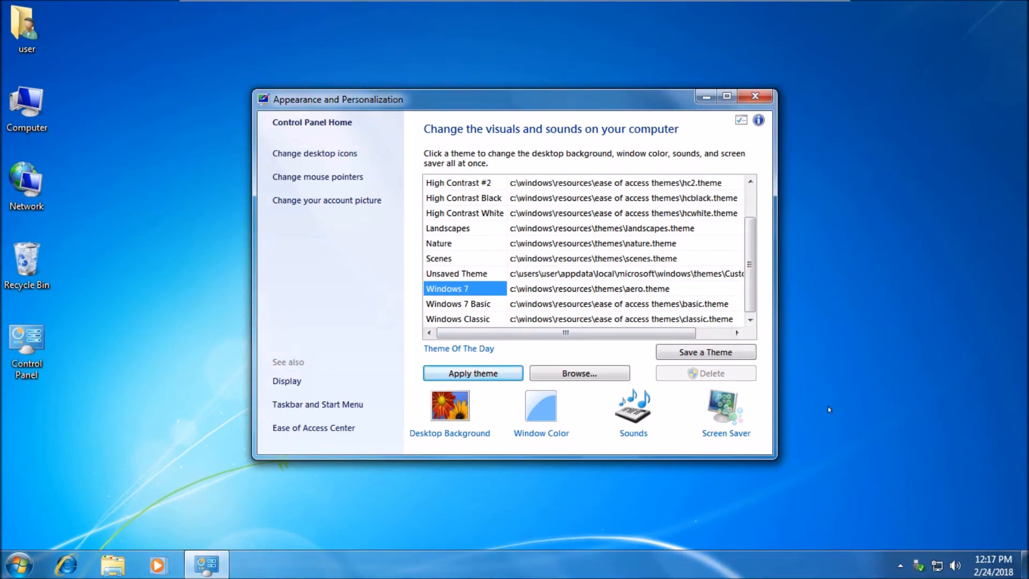
key("super+Tab")
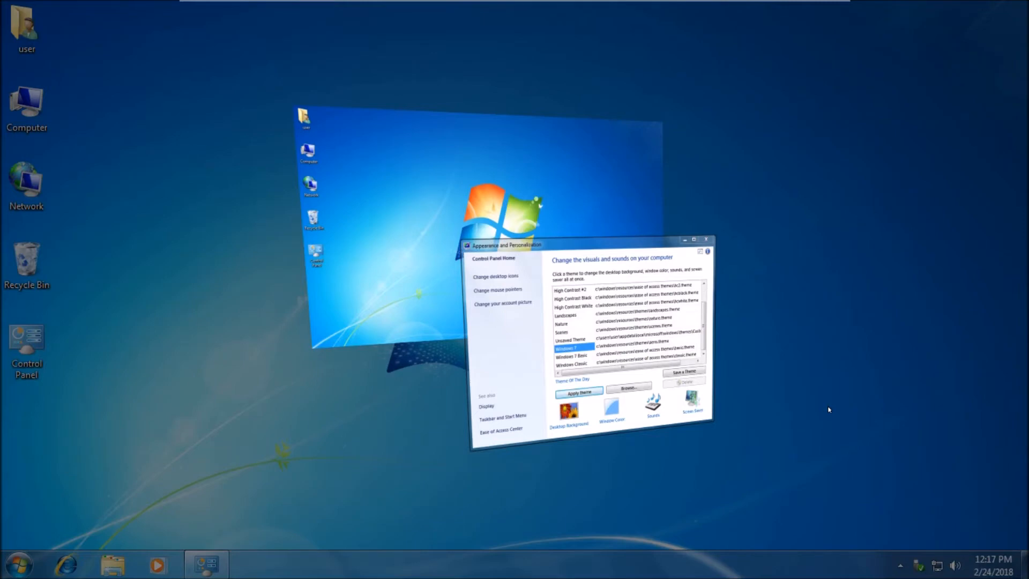
key("super+Tab")
key("super+Tab")
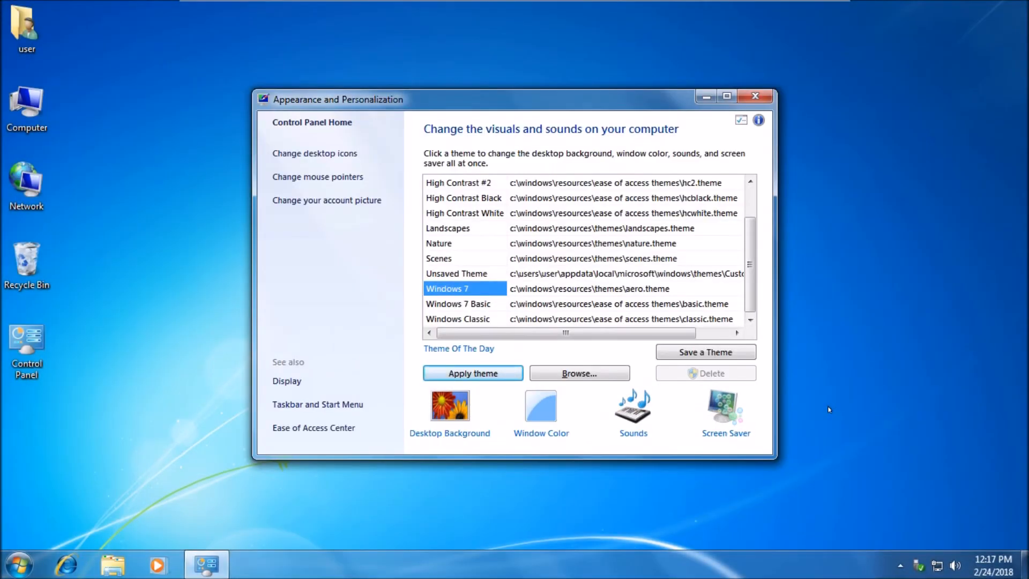
Step: Test the window switcher's thumbnail previews by cycling between the open window and the desktop, and close Appearance and Personalization
key("alt+Tab")
key("alt+Tab")
key("alt+Tab")
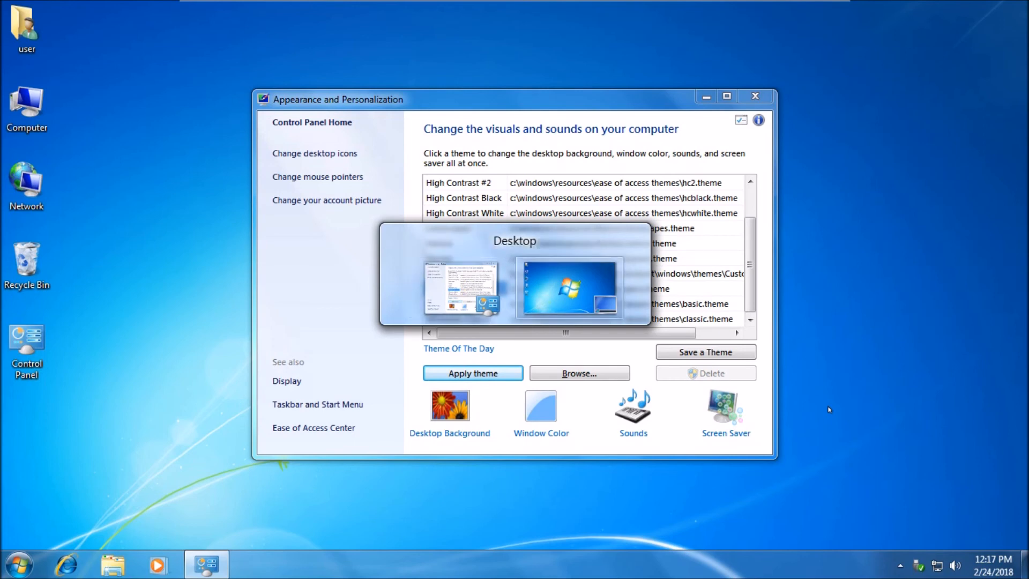
key("alt+Tab")
key("alt+Tab")
key("alt+Tab")
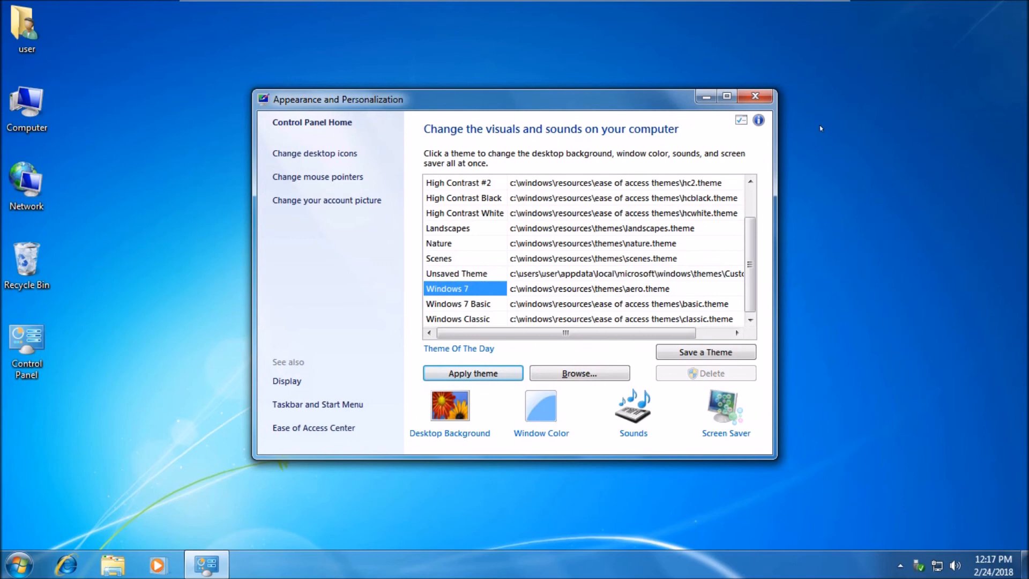
left_click(755, 97)
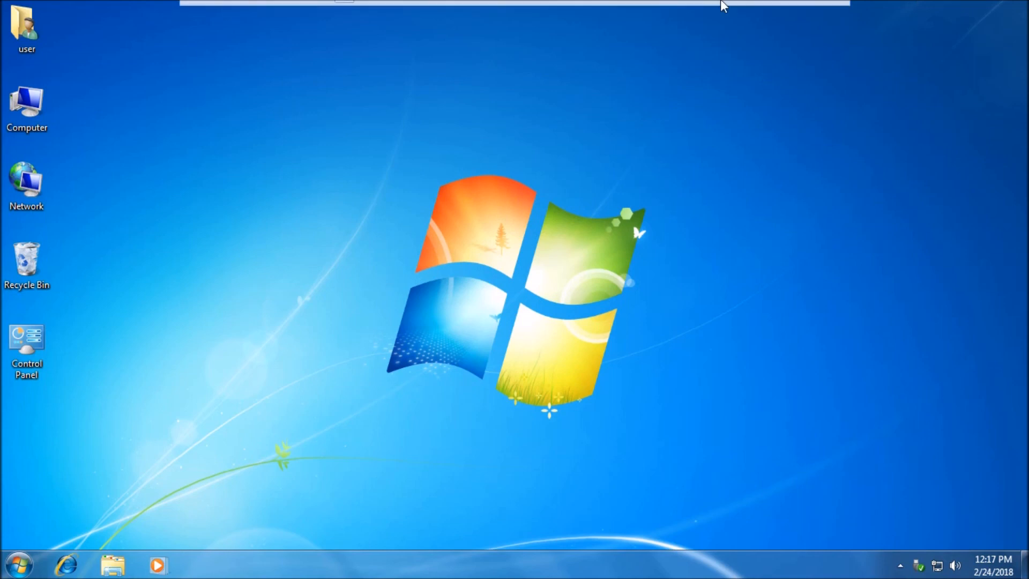
mouse_move(500, 12)
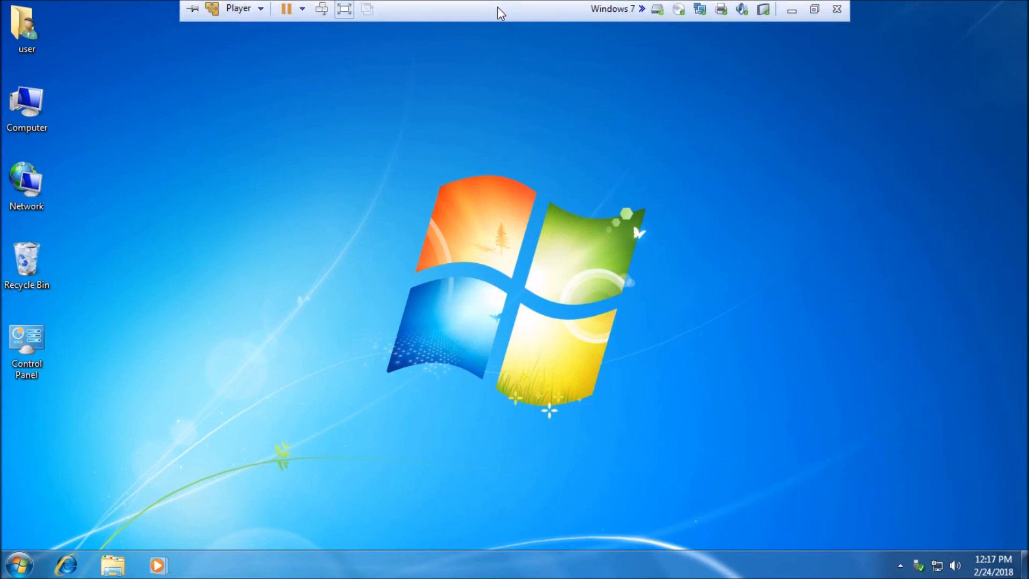